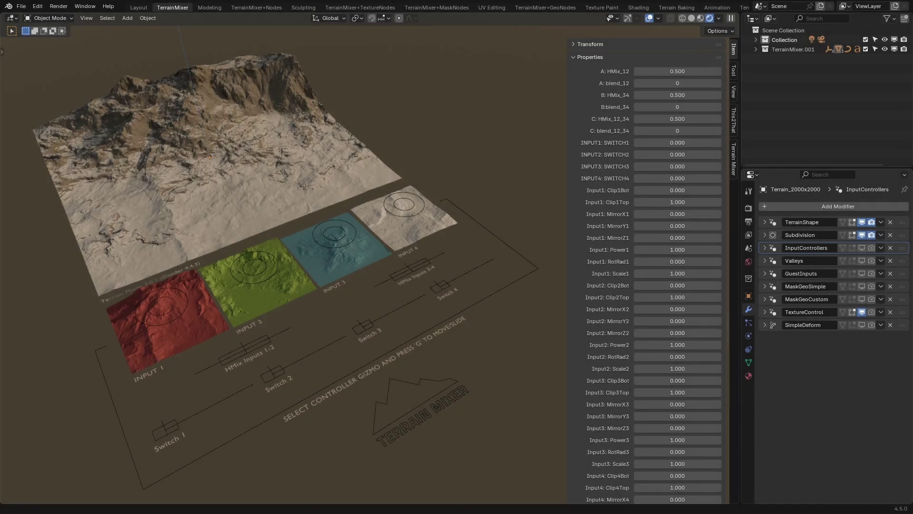
Step: Enable the InputControllers modifier in the viewport, expand its settings and set I2C Mask Influence to 0
left_click(864, 249)
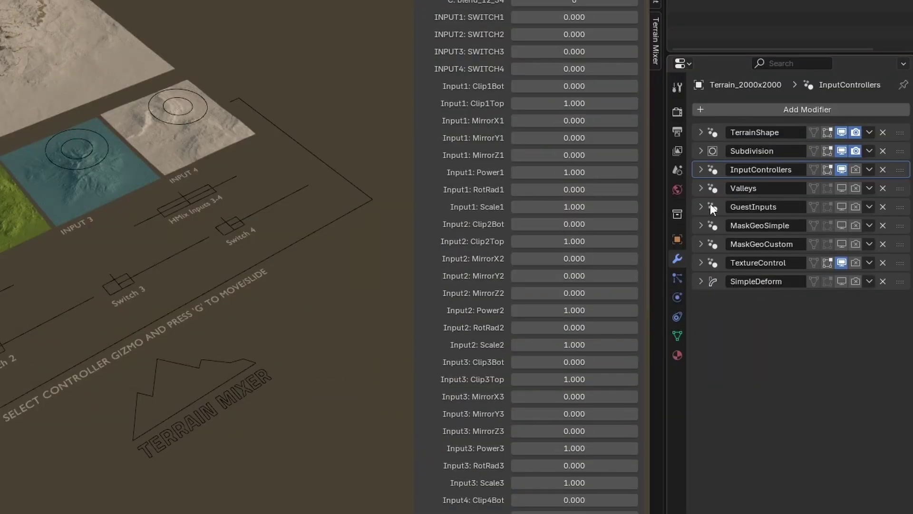
left_click(701, 170)
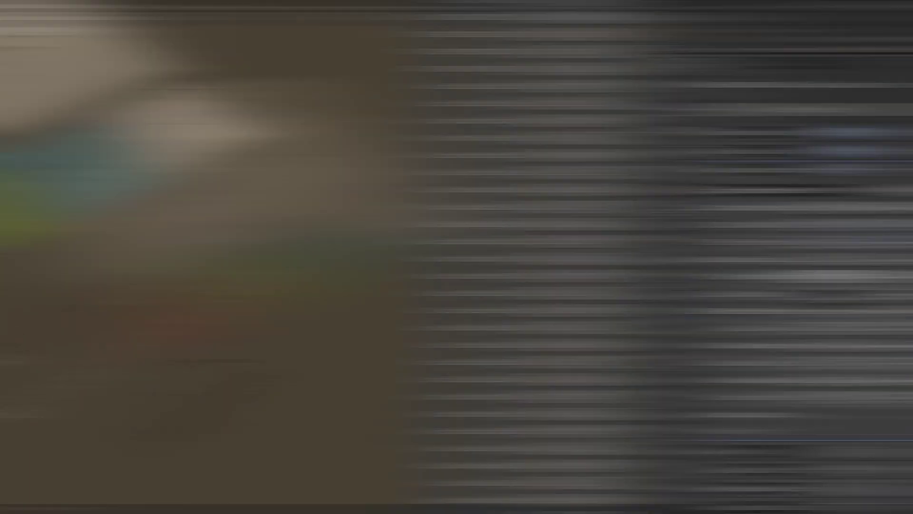
left_click_drag(838, 260, 803, 260)
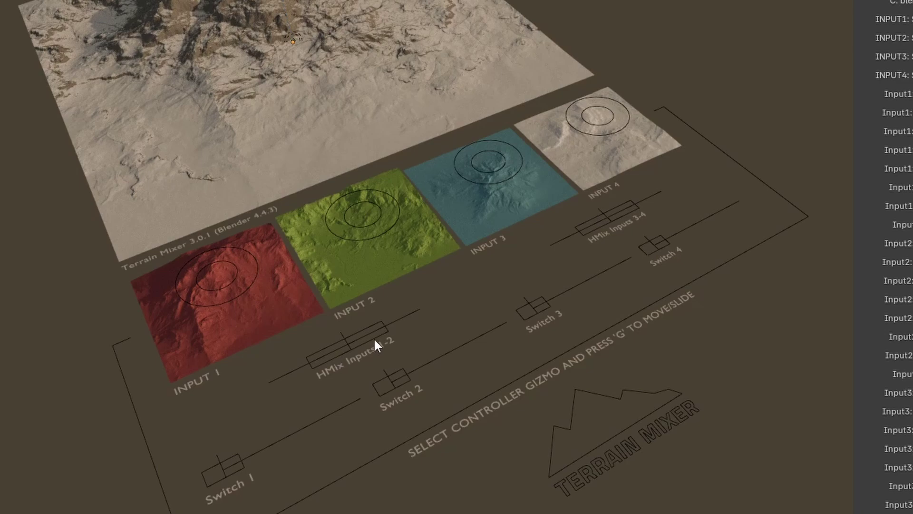
Step: Slide the HMix Inputs 1-2 controller gizmo along its track towards Input 2 and lower the terrain's C: HMix_12_34 value
left_click(374, 338)
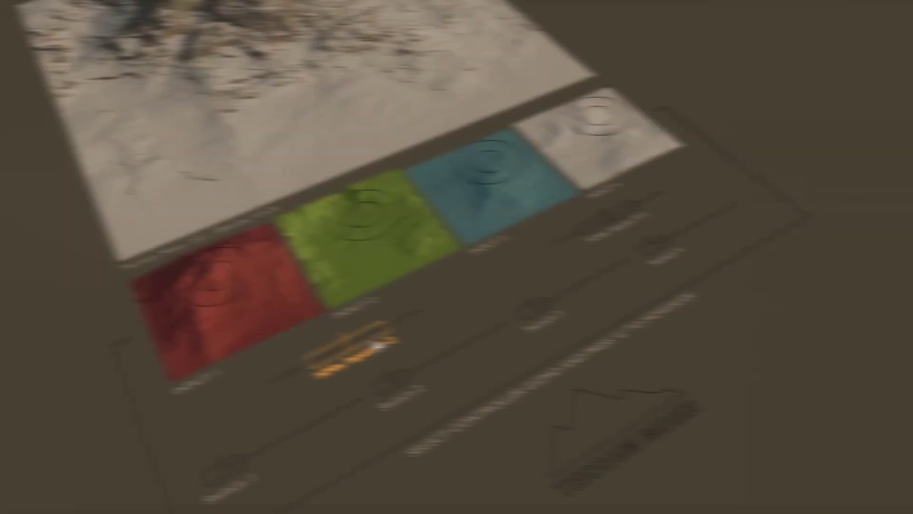
key("g")
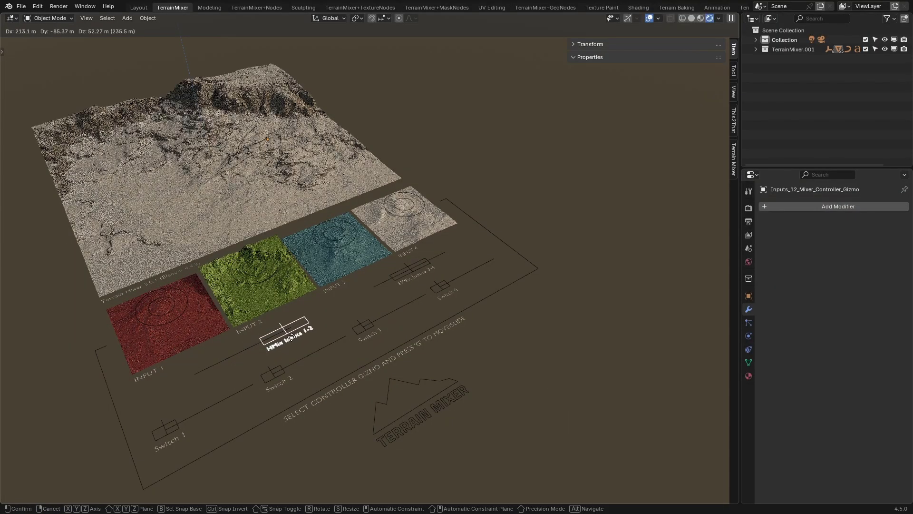
left_click(301, 333)
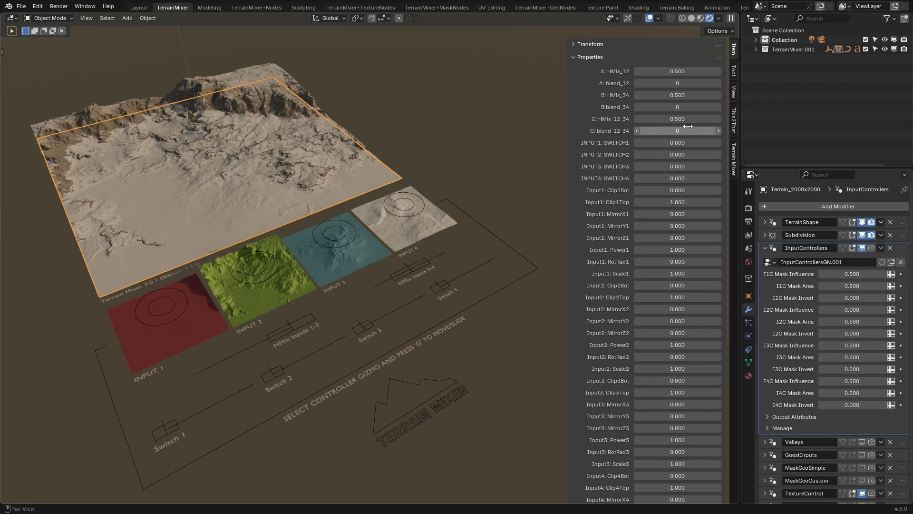
left_click_drag(539, 155, 485, 154)
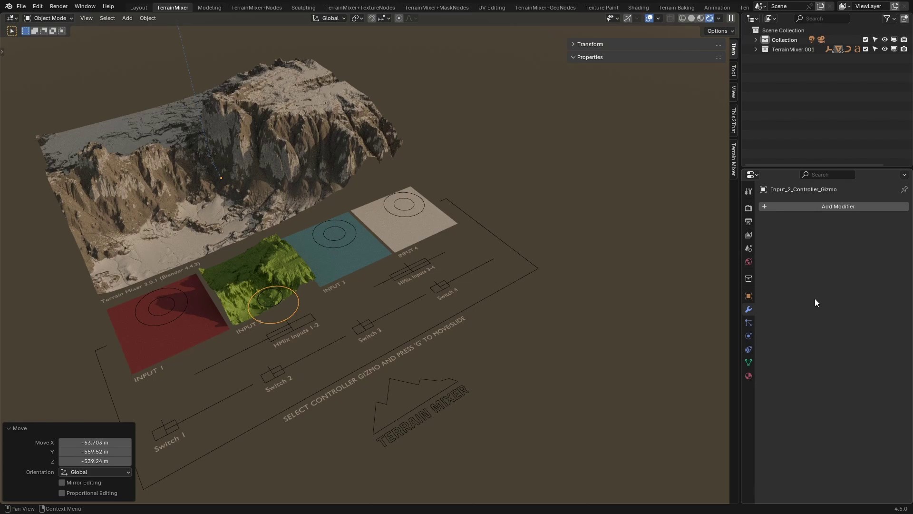
Step: Try to shift the Input 2 controller gizmo while viewing the terrain from above
key("KP_7")
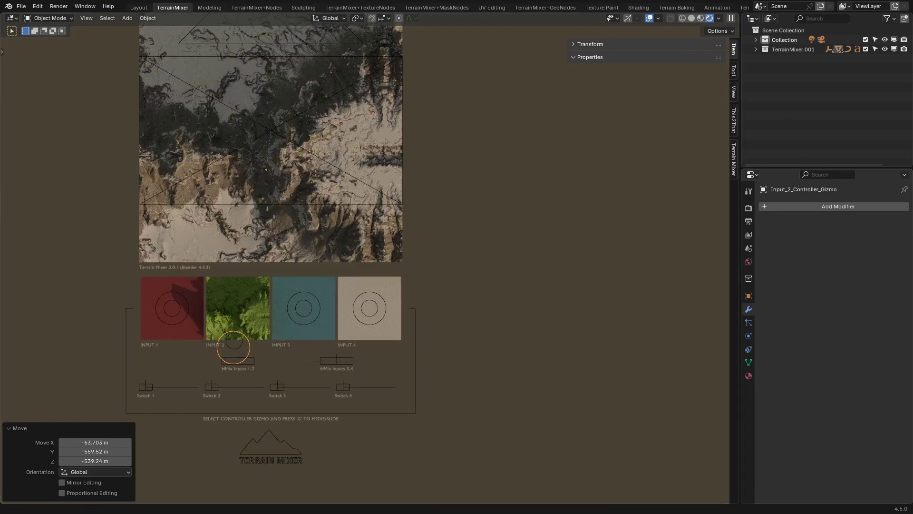
key("g")
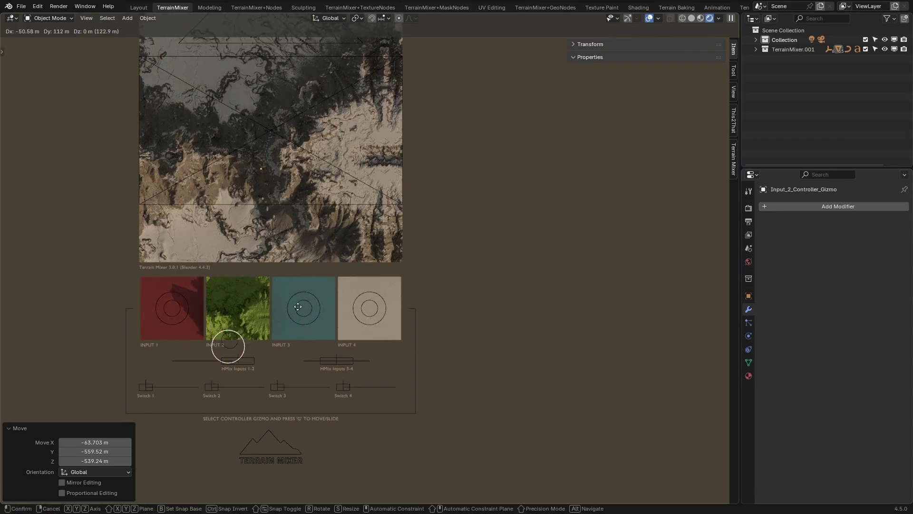
key("Escape")
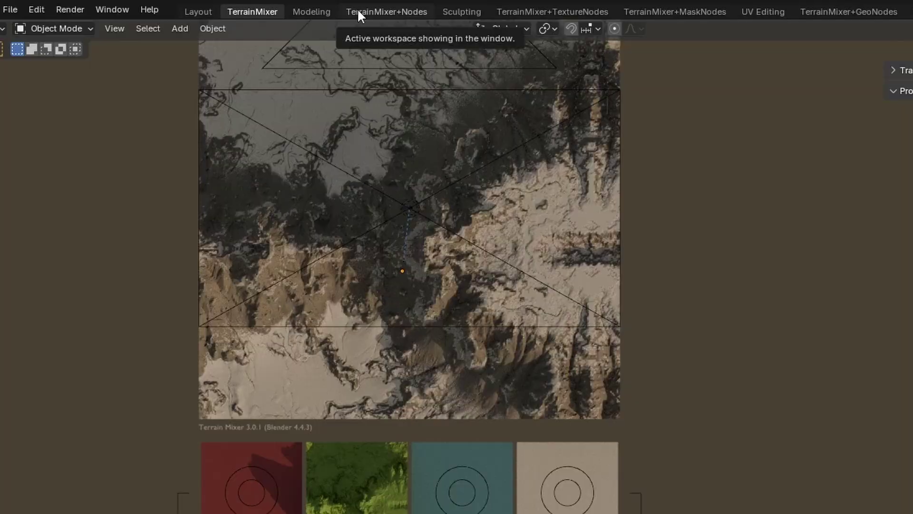
Step: Switch to the TerrainMixer+Nodes workspace and open the INPUT2.001 node group under HMix_12 for editing
left_click(359, 11)
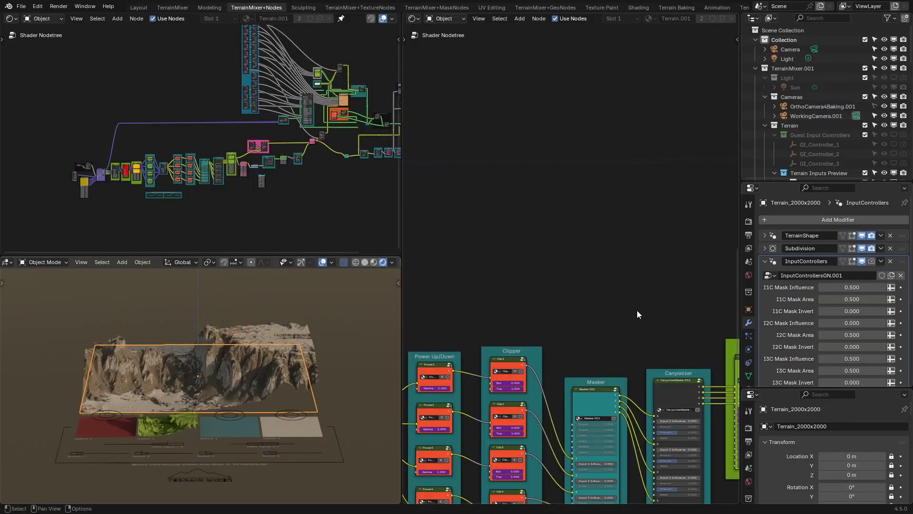
scroll(637, 310, "down", 12)
middle_click_drag(570, 402, 663, 277)
scroll(664, 278, "up", 20)
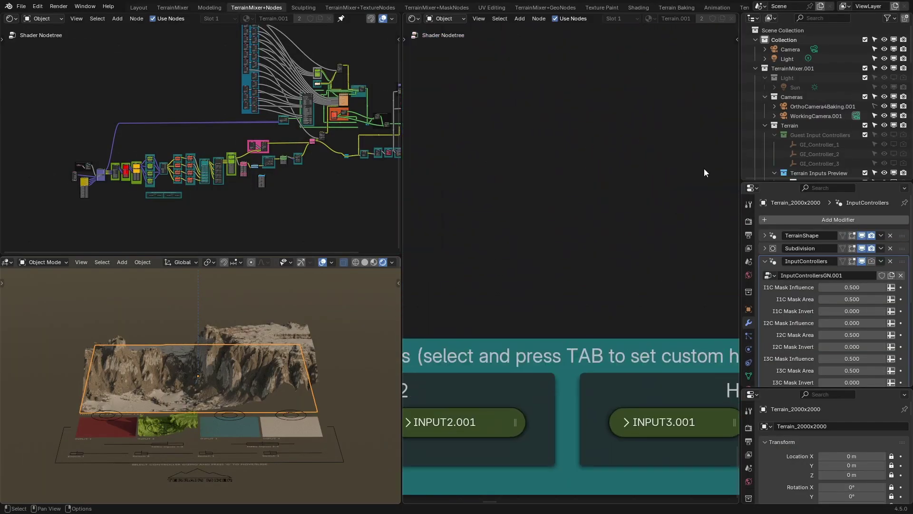
scroll(705, 169, "down", 1)
middle_click_drag(571, 133, 705, 30)
left_click(609, 305)
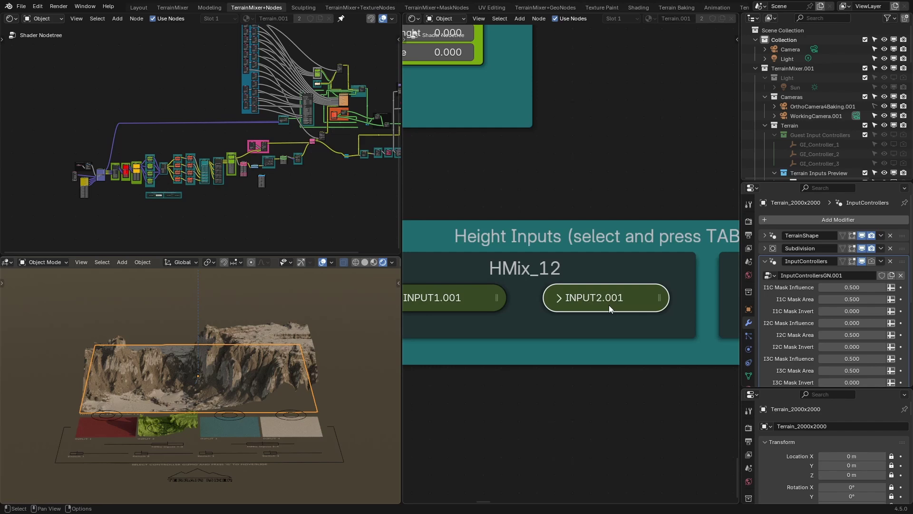
key("Tab")
Step: Set the image extension of the 2_1.exr.001 texture node to Clip
scroll(618, 339, "down", 1)
scroll(621, 323, "up", 1)
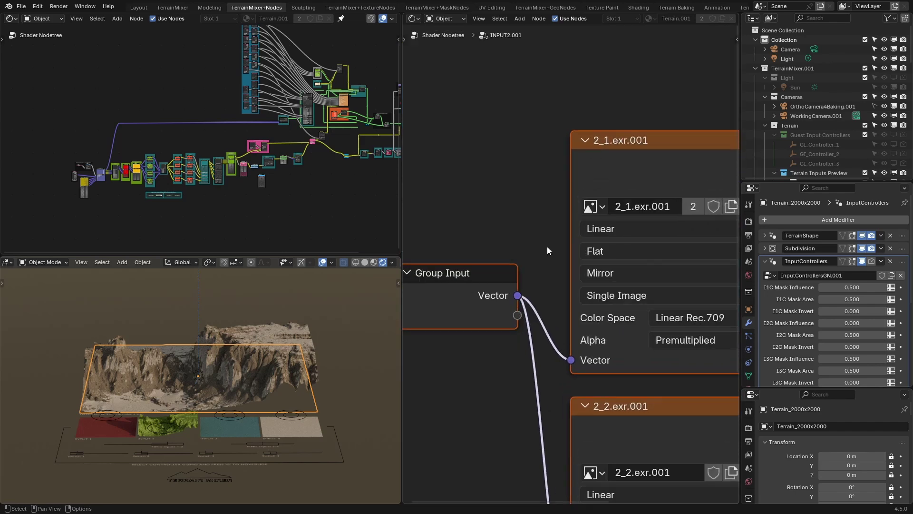
left_click(615, 272)
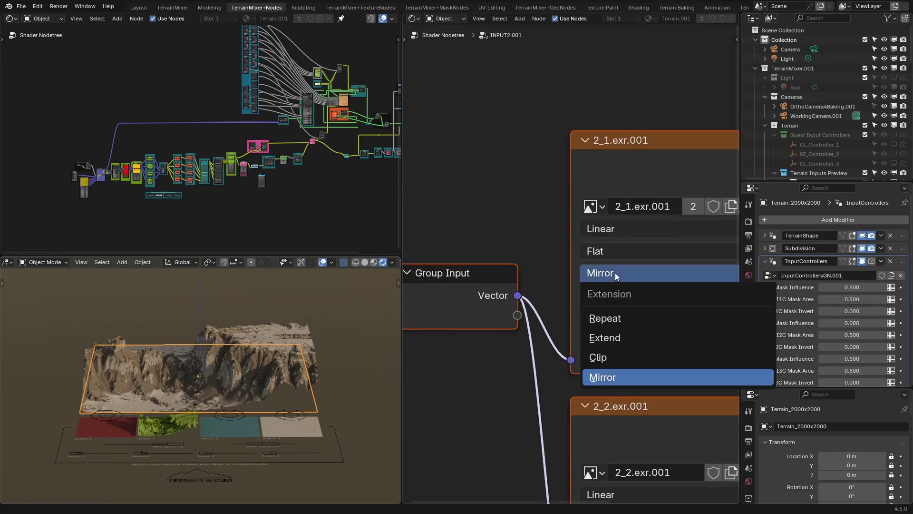
left_click(610, 358)
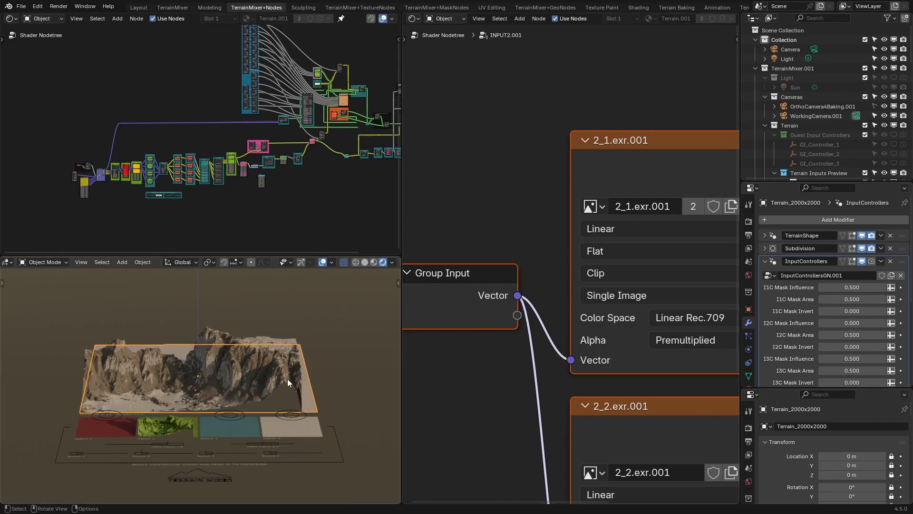
Step: Test moving the Input 2 controller gizmo in top view, and clear the gizmo's location
key("KP_7")
middle_click_drag(295, 397, 287, 328, "shift")
scroll(278, 377, "down", 3)
middle_click_drag(278, 378, 302, 355, "shift")
scroll(285, 381, "up", 2)
left_click(197, 482)
key("g")
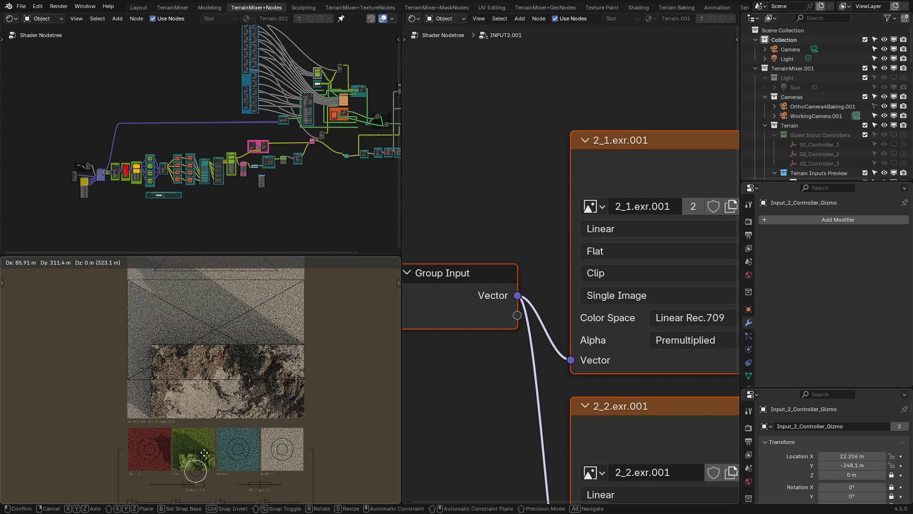
left_click_drag(204, 452, 199, 456)
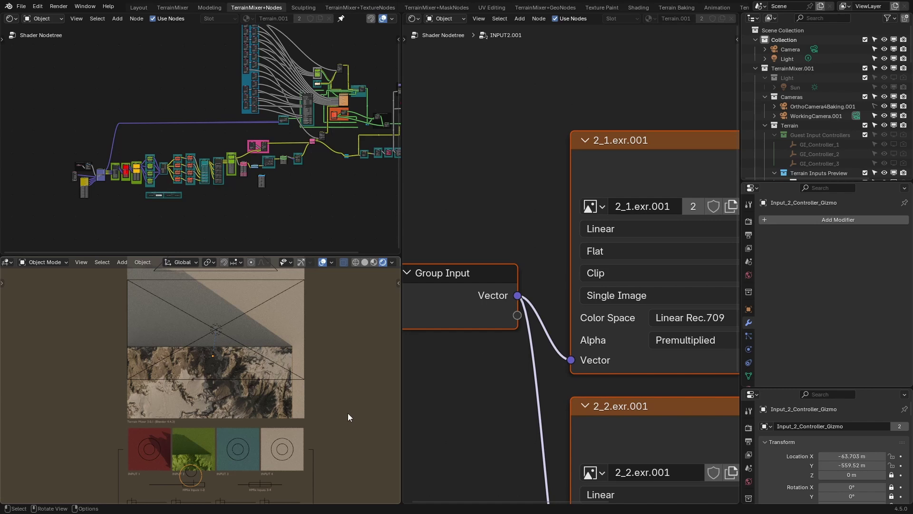
key("alt+g")
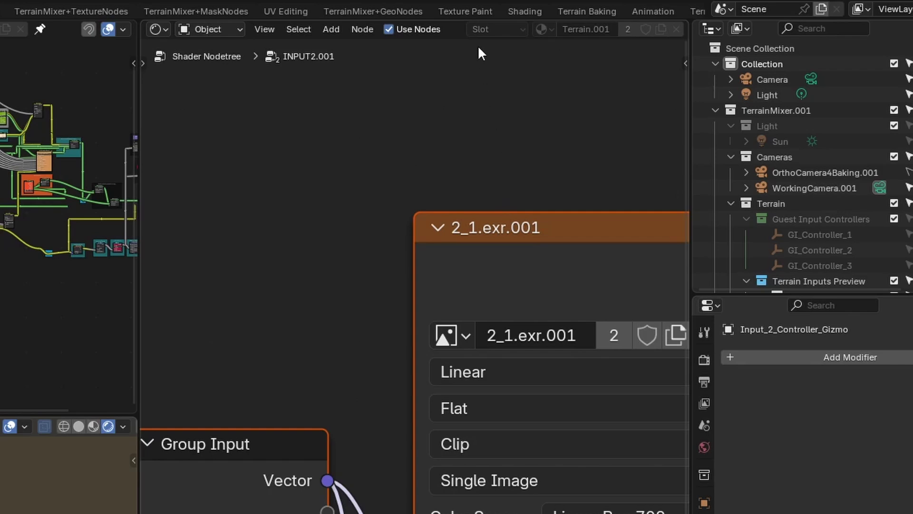
Step: Switch to the Texture Paint workspace and display the 2_1.exr.001 heightmap in the image editor
left_click(467, 12)
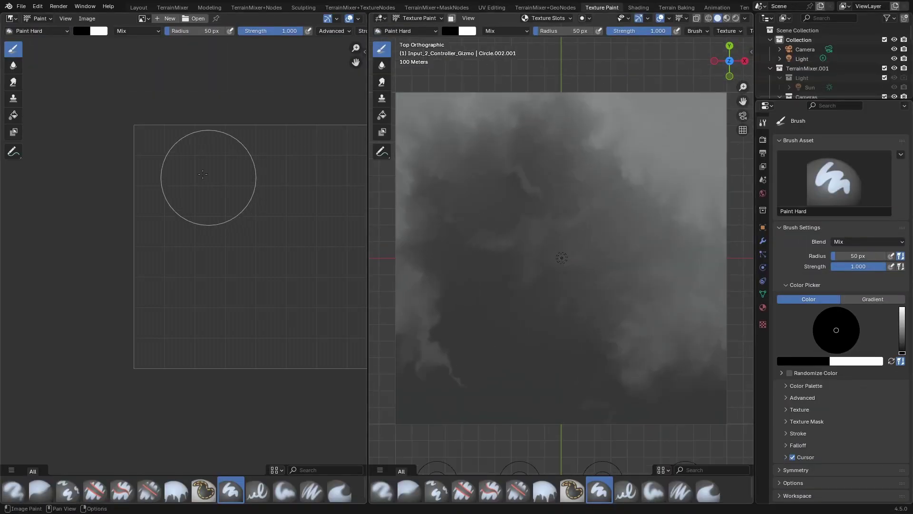
scroll(209, 183, "down", 3)
middle_click_drag(271, 221, 178, 231)
scroll(181, 236, "up", 1)
key("n")
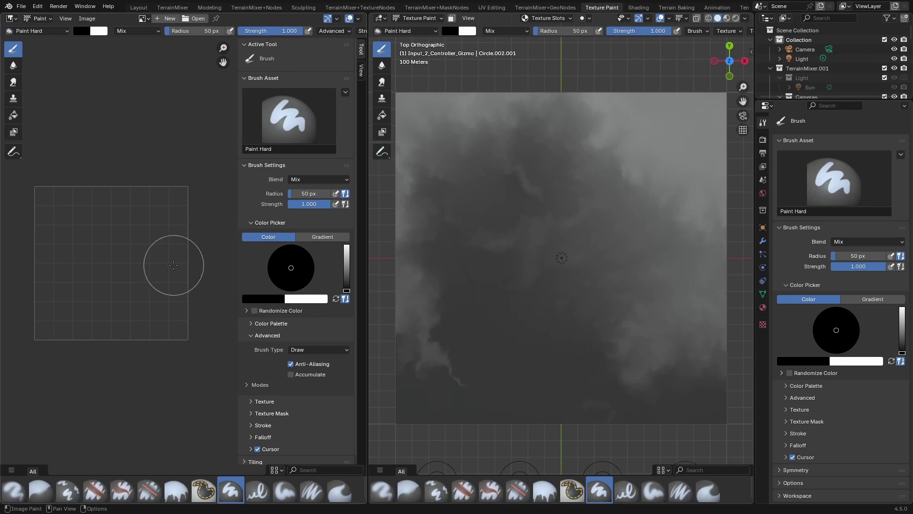
scroll(86, 257, "up", 1)
middle_click_drag(86, 257, 113, 255)
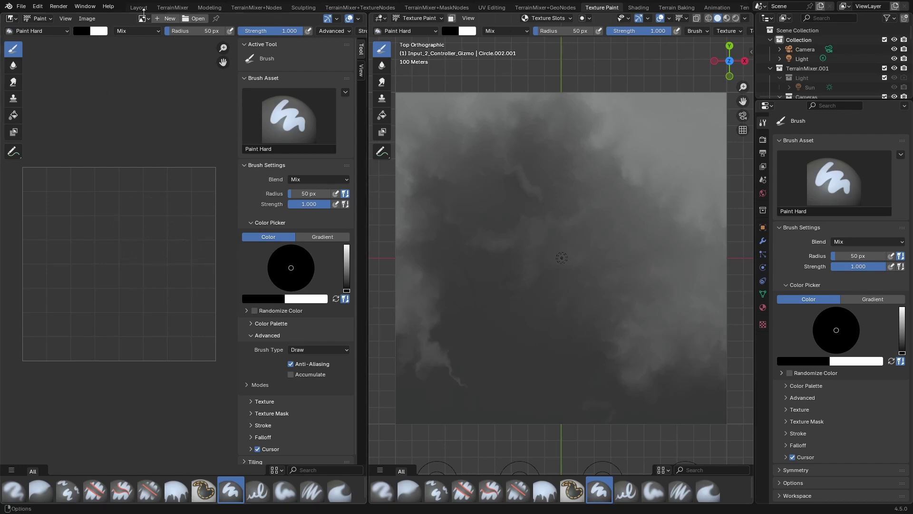
left_click(148, 18)
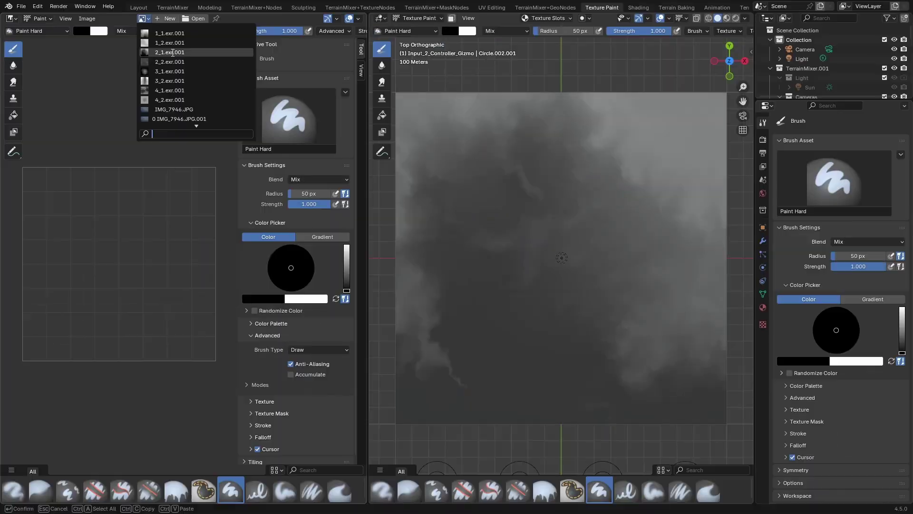
left_click(173, 52)
key("n")
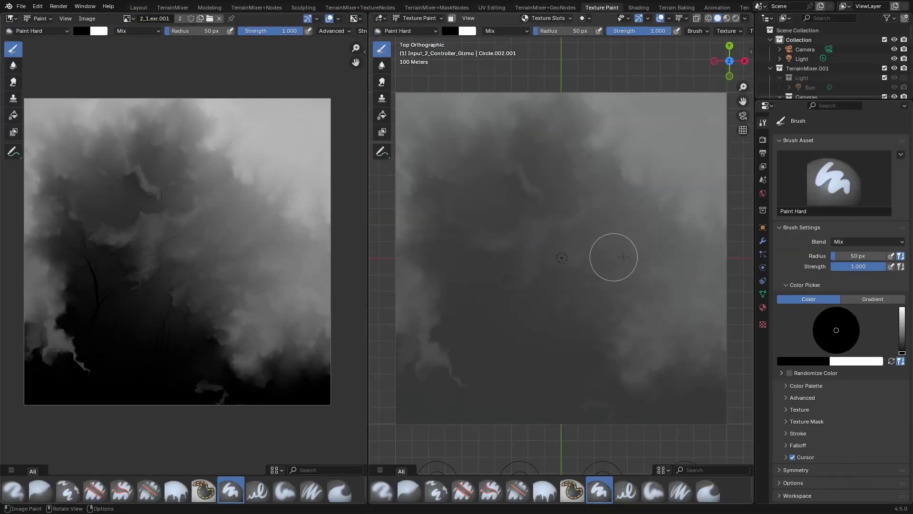
Step: Turn on the Repeat Image display for the heightmap in the image editor
key("n")
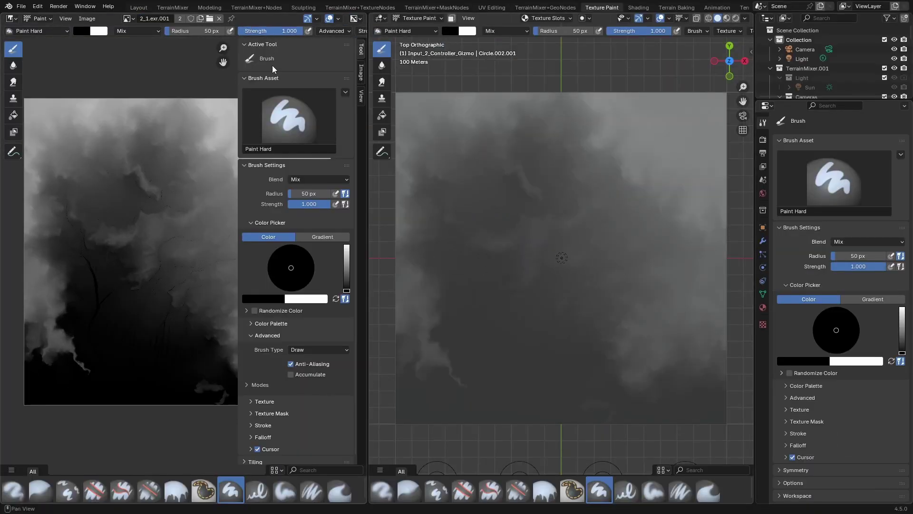
left_click(361, 96)
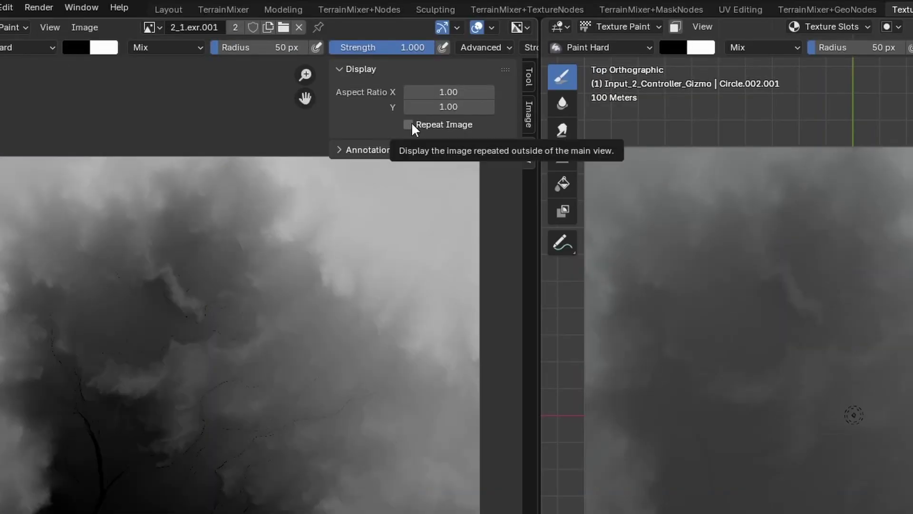
left_click(287, 78)
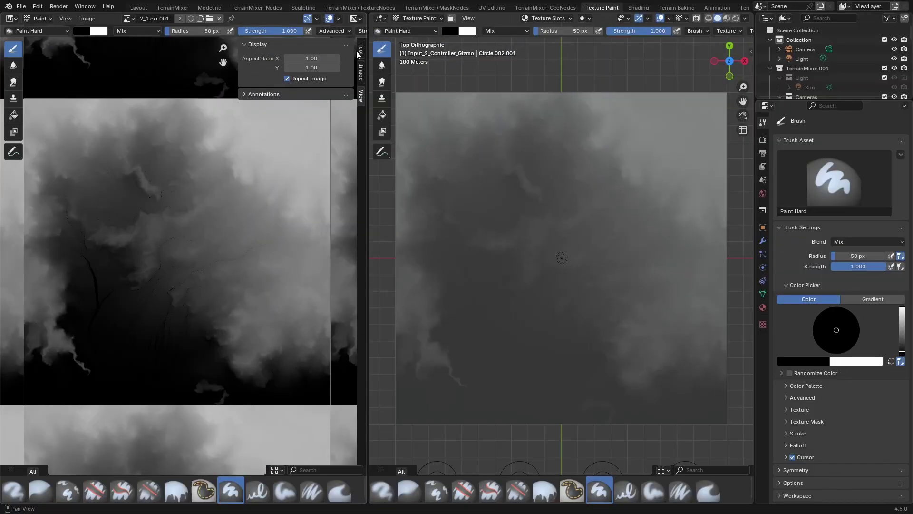
Step: Enable brush tiling in both X and Y for painting on the heightmap image
left_click(358, 51)
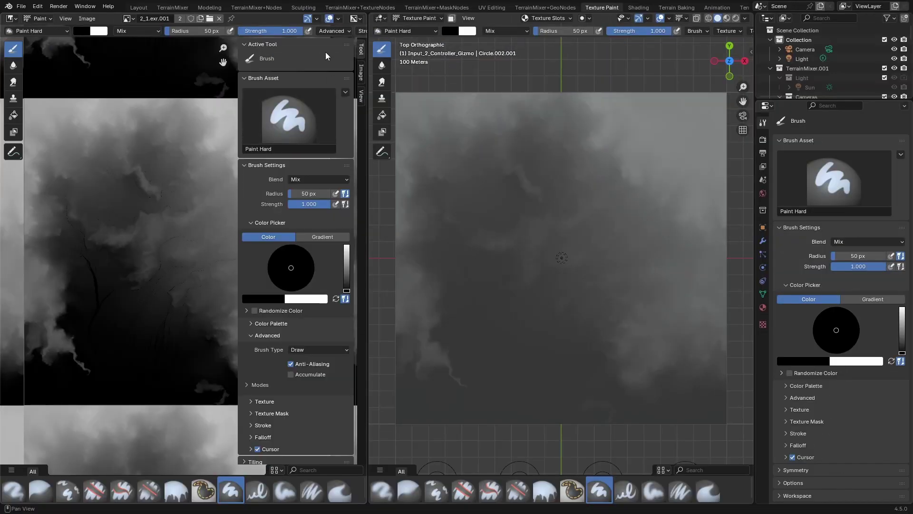
scroll(278, 236, "down", 1)
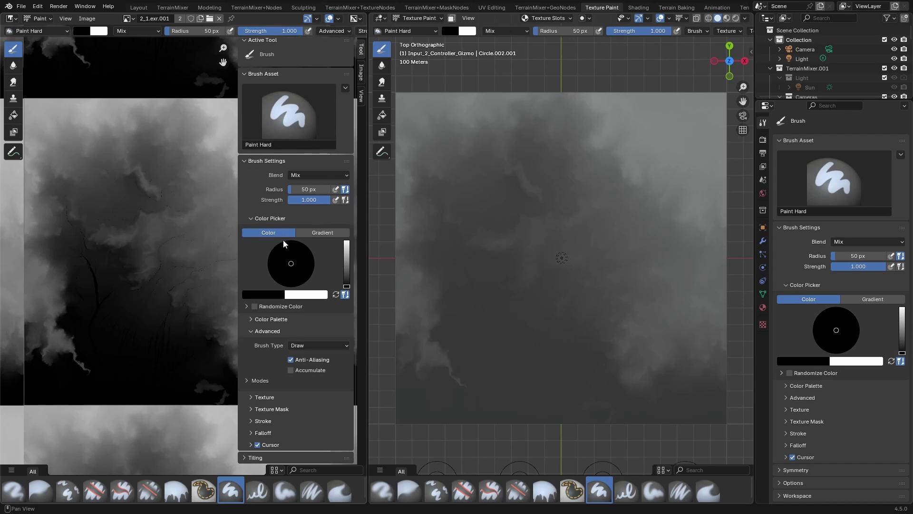
left_click(246, 457)
scroll(255, 437, "down", 3)
left_click(384, 433)
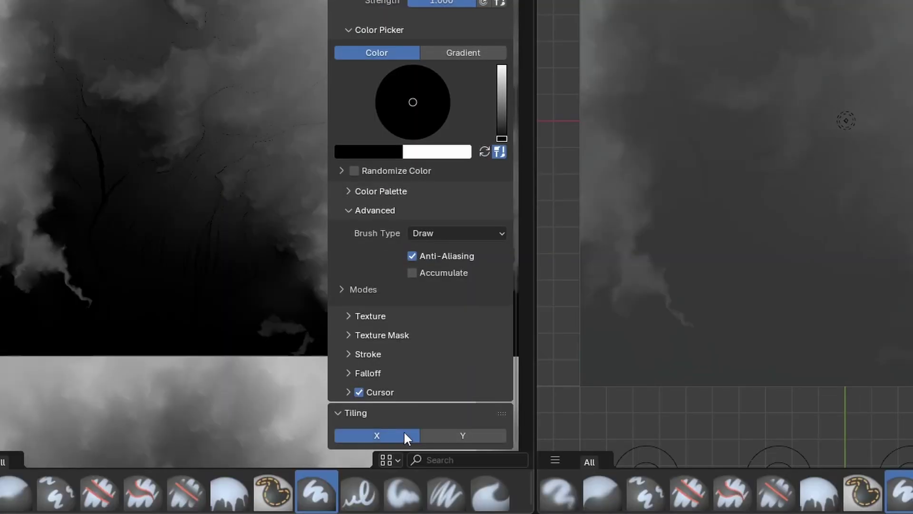
left_click(432, 433)
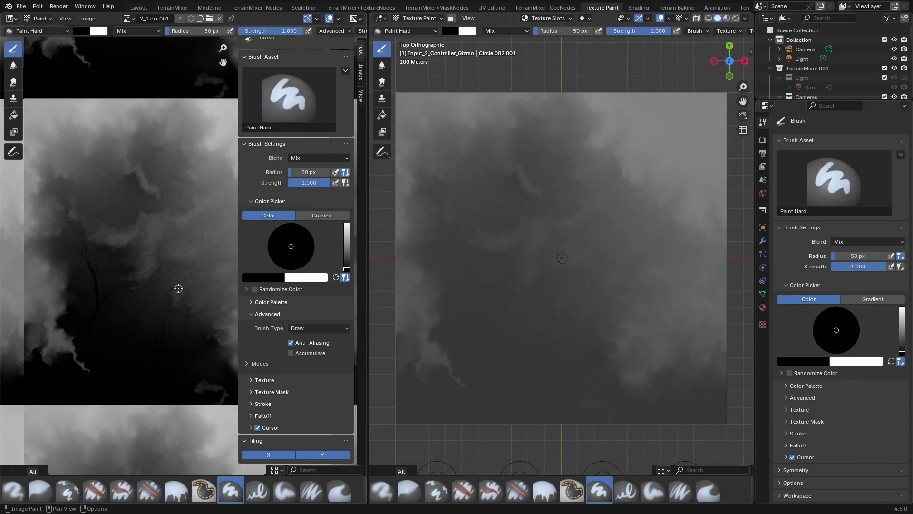
key("n")
Step: Paint a looping black test stroke across the heightmap's side and upper edges, and undo it
mouse_move(288, 234)
left_mouse_down()
mouse_move(362, 223)
mouse_move(295, 209)
mouse_move(258, 102)
left_mouse_up()
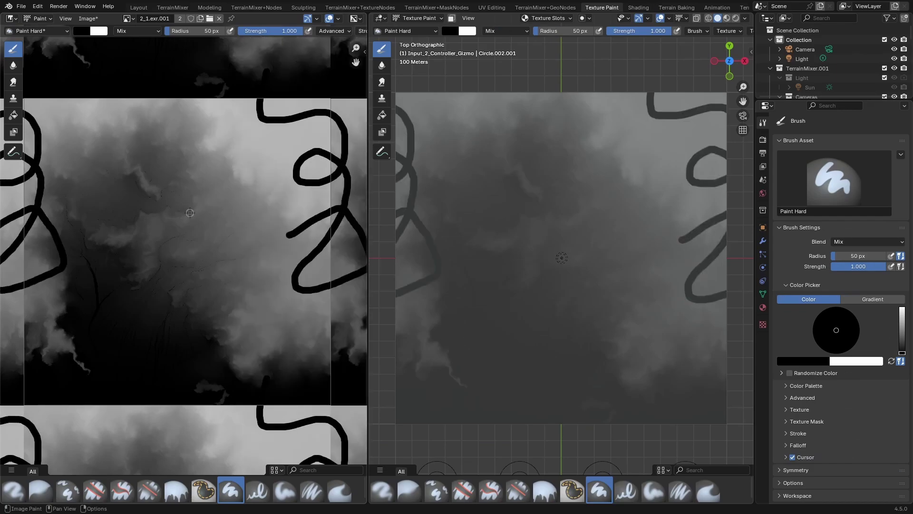
scroll(193, 213, "down", 4)
scroll(193, 213, "up", 4)
key("ctrl+z")
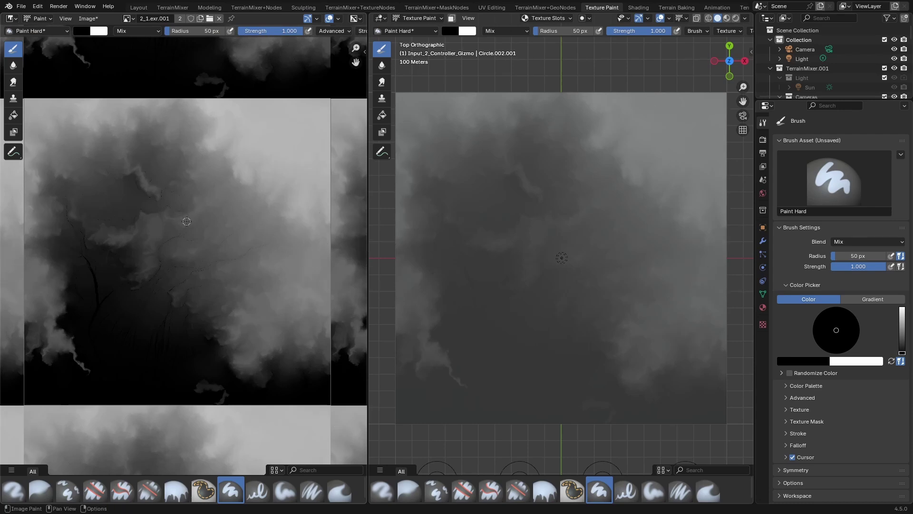
Step: Set the brush color to white and load 2_1.exr from the HeightmapsStarterPack folder as its brush texture
key("n")
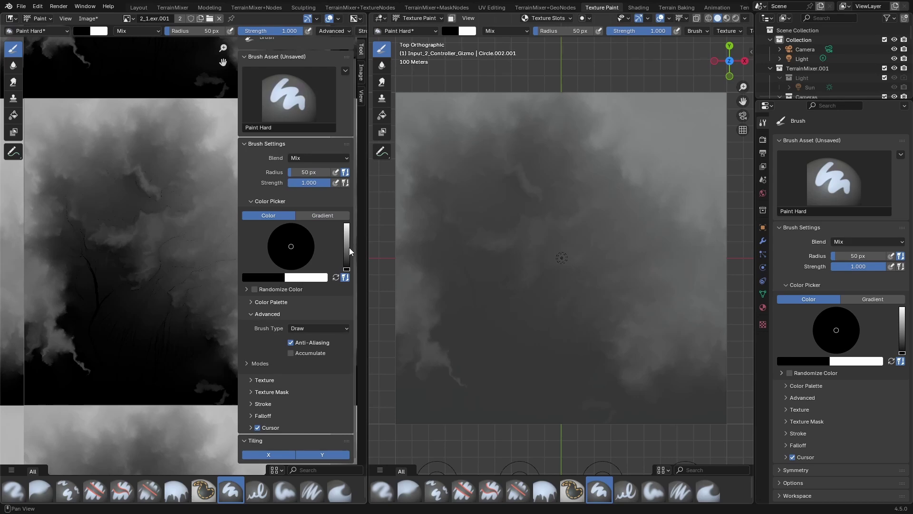
left_click_drag(346, 247, 347, 225)
left_click(272, 380)
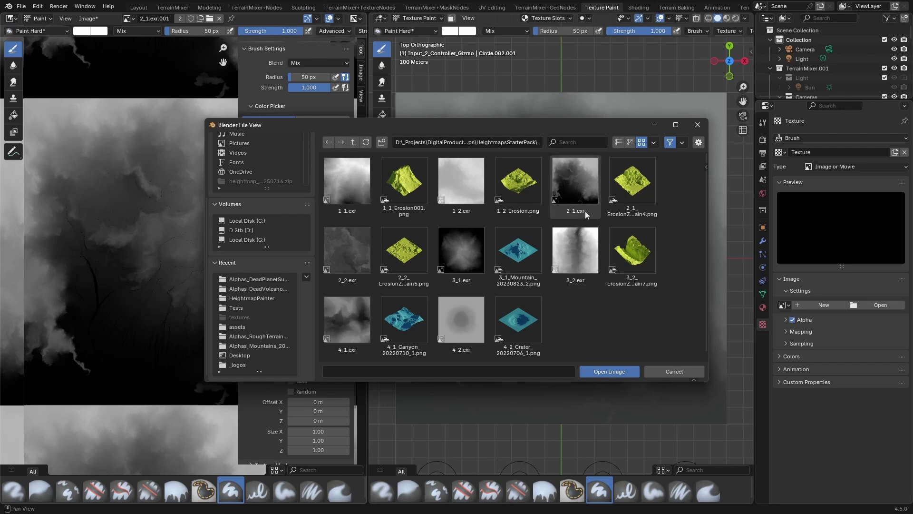
left_click(580, 183)
left_click(606, 370)
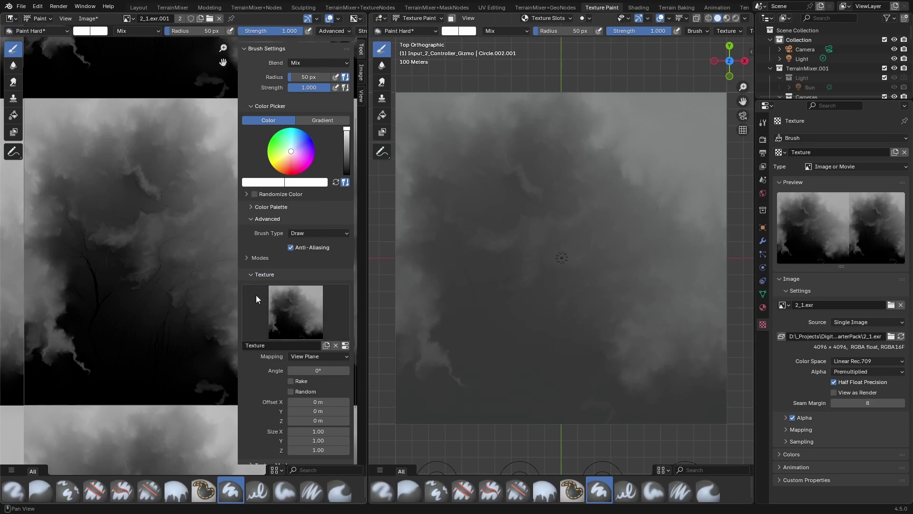
Step: Set the brush's stroke method to Anchored and enable Edge to Edge
scroll(256, 295, "down", 4)
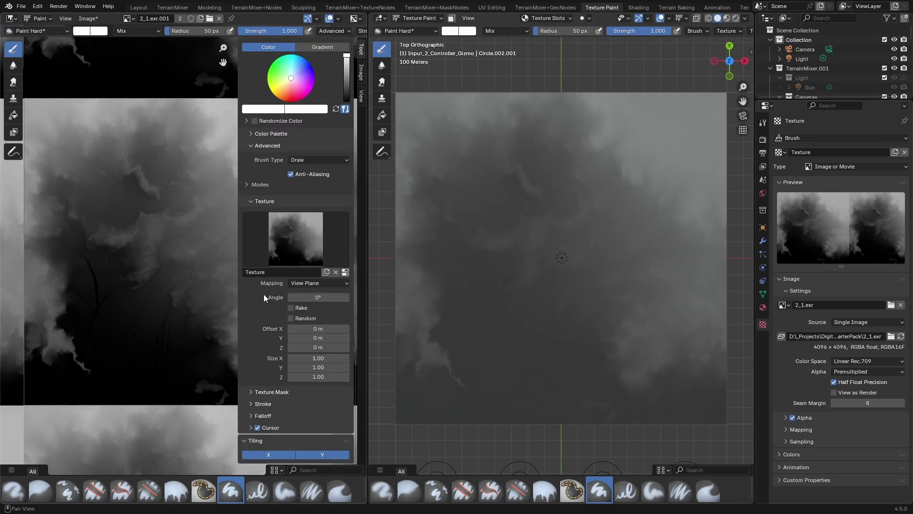
left_click(253, 403)
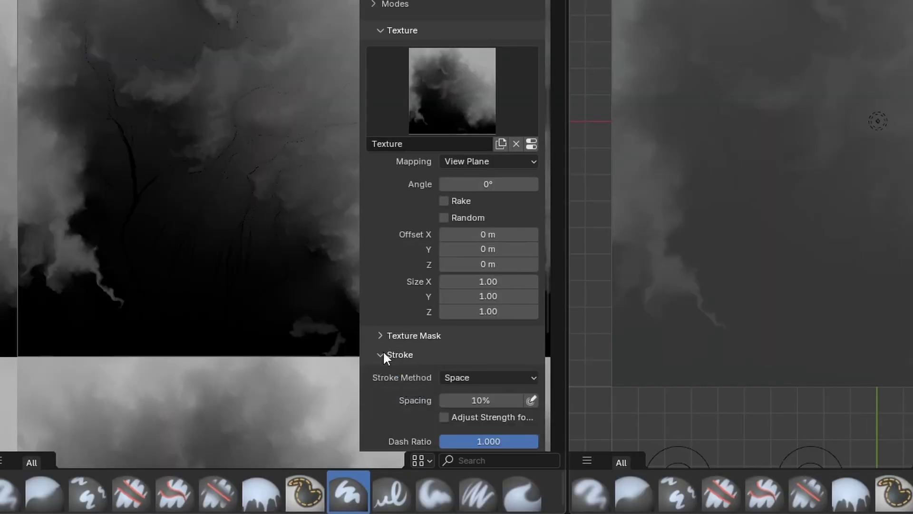
scroll(252, 403, "down", 4)
left_click(301, 346)
left_click(459, 344)
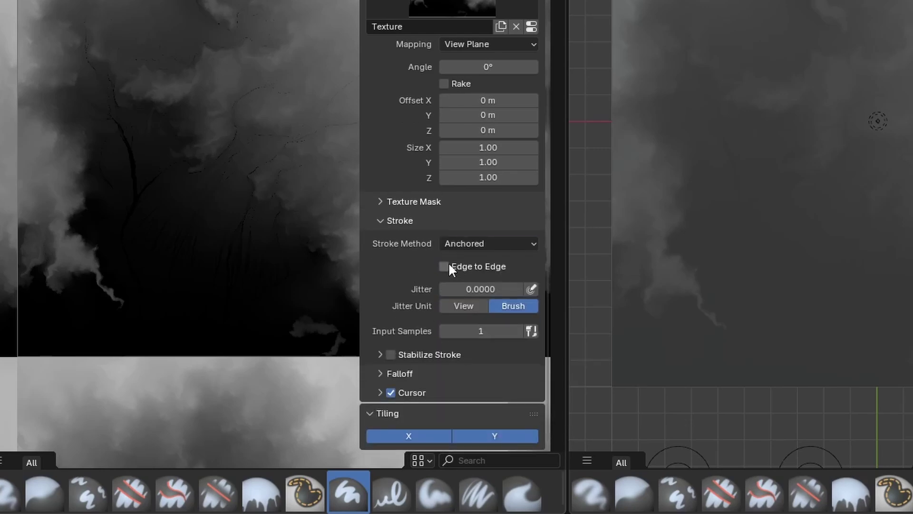
left_click(444, 267)
key("n")
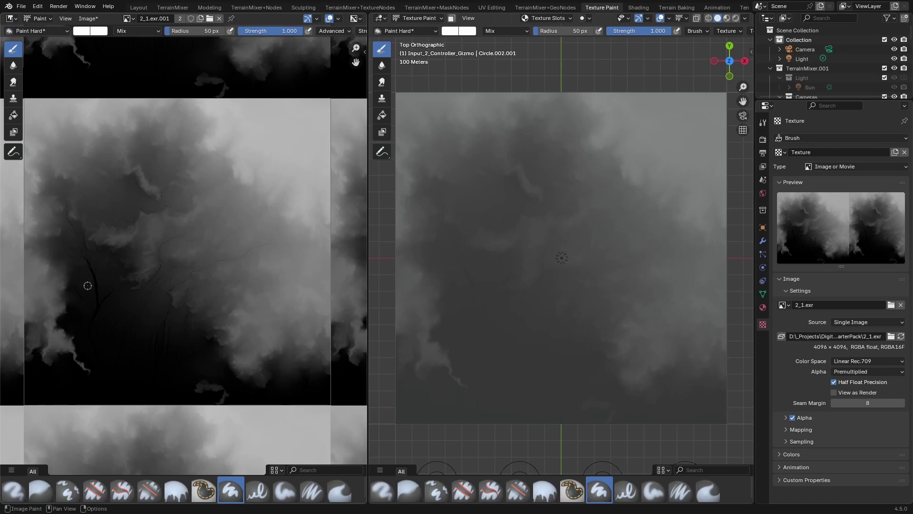
Step: Stamp the textured brush on the lower half of the heightmap and show the 3D viewport in Rendered shading
mouse_move(92, 266)
left_mouse_down()
mouse_move(143, 304)
mouse_move(200, 305)
mouse_move(250, 283)
left_mouse_up()
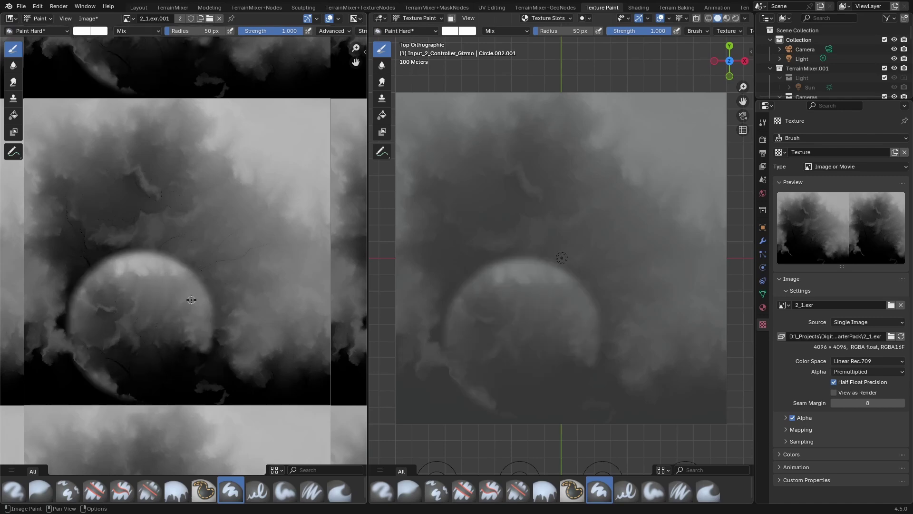
left_click(736, 19)
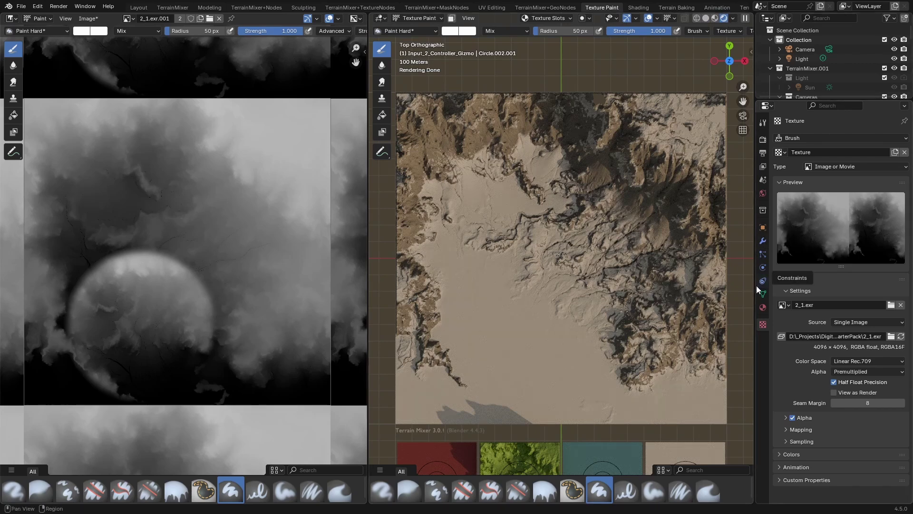
Step: Save the painted heightmap as 2_1_edit_1.exr and view the terrain in perspective in the TerrainMixer+Nodes workspace
left_click(88, 18)
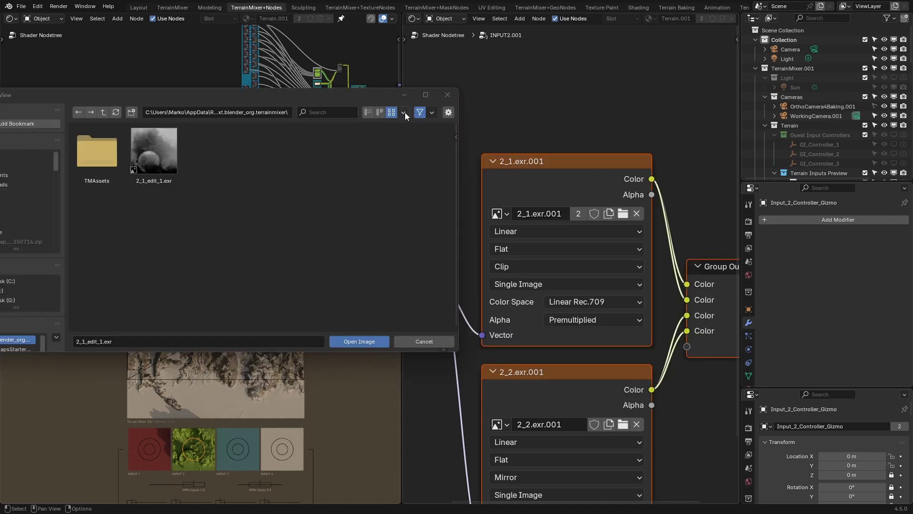
left_click(448, 95)
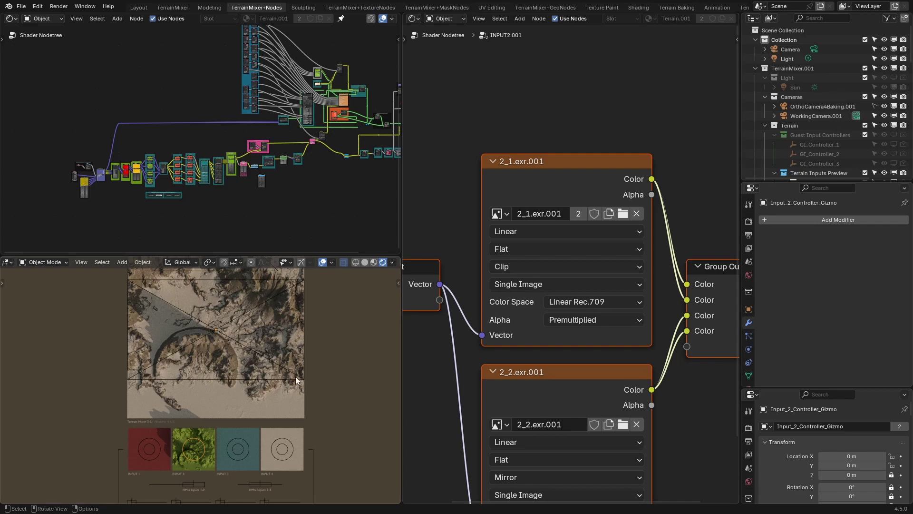
middle_click_drag(296, 380, 160, 376)
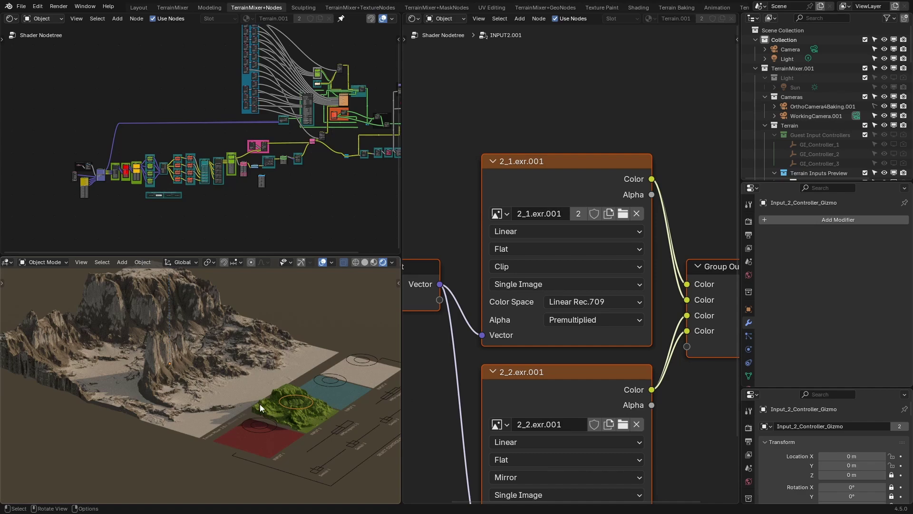
Step: Return to the Texture Paint workspace and choose the Paint Soft brush for the image editor
left_click(603, 10)
scroll(191, 248, "down", 2)
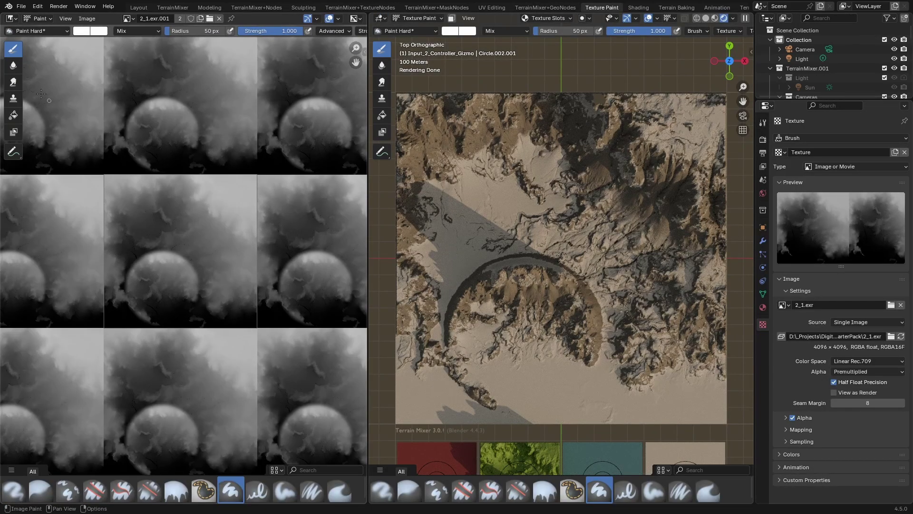
key("n")
scroll(295, 158, "up", 10)
left_click(294, 123)
left_click(473, 189)
Step: Set the Paint Soft brush's radius to 500 px and adjust the brightness of its color
key("f")
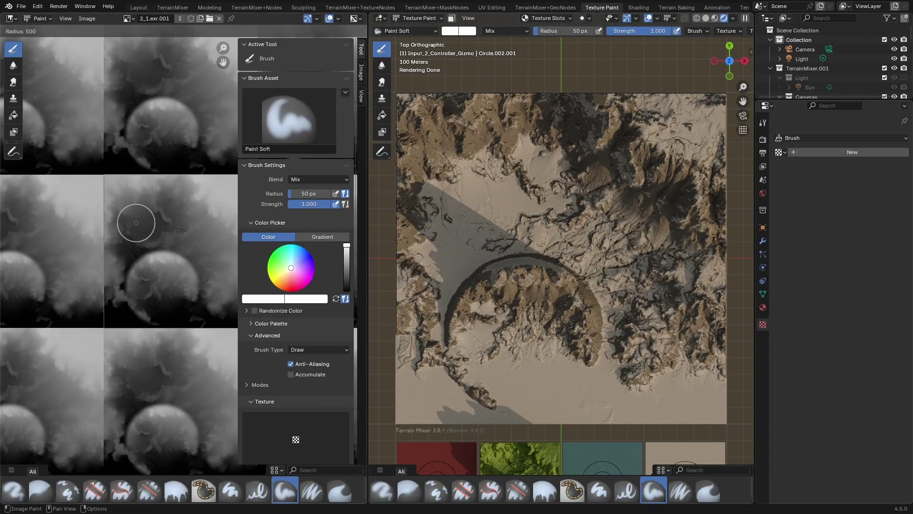
left_click(157, 222)
left_click(86, 31)
left_click_drag(160, 110, 160, 103)
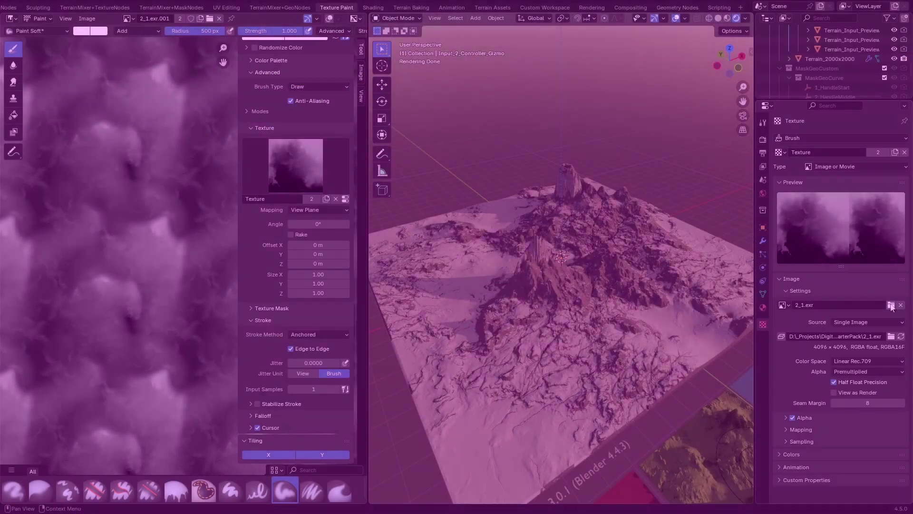
Step: Load DeadVolcano_20250713_T1_8K.psd as the brush texture and turn on Repeat Image for the heightmap
left_click(595, 371)
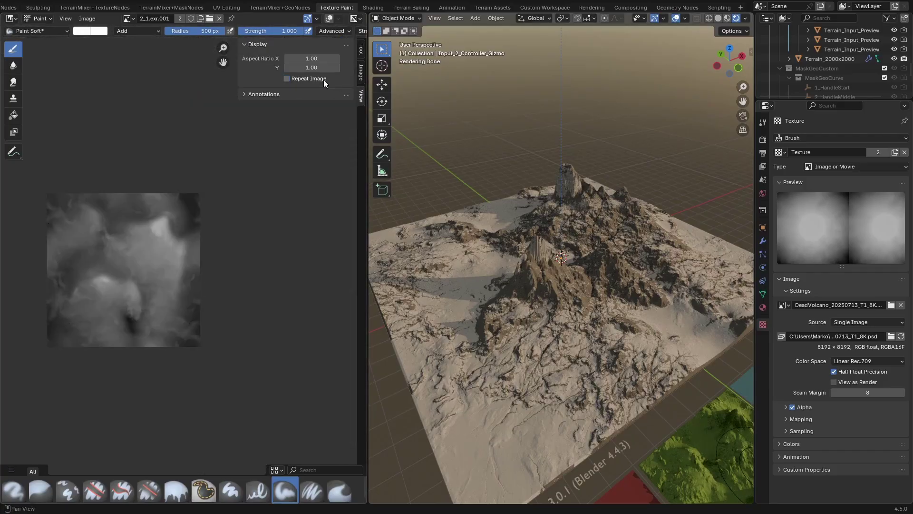
left_click(309, 79)
left_click(737, 18)
Step: Save the heightmap with the volcano stamp and view the updated terrain from another angle
left_click(88, 18)
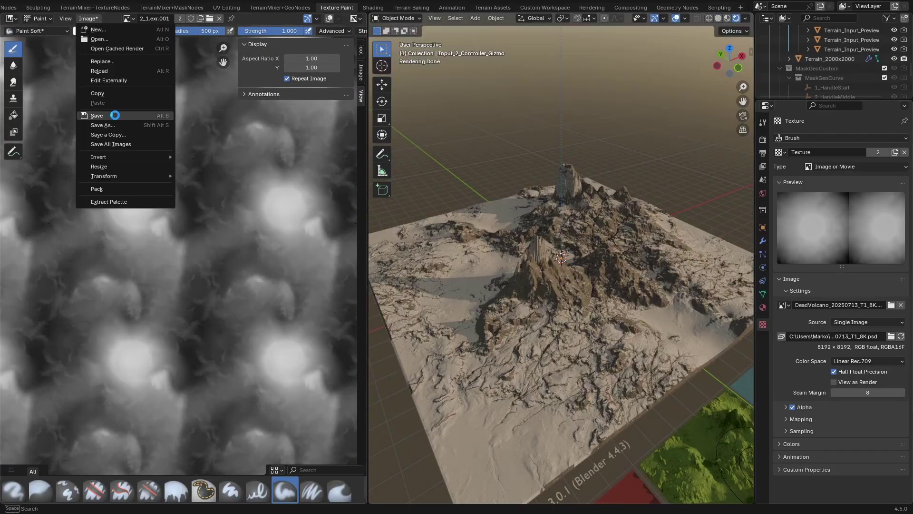
left_click(115, 116)
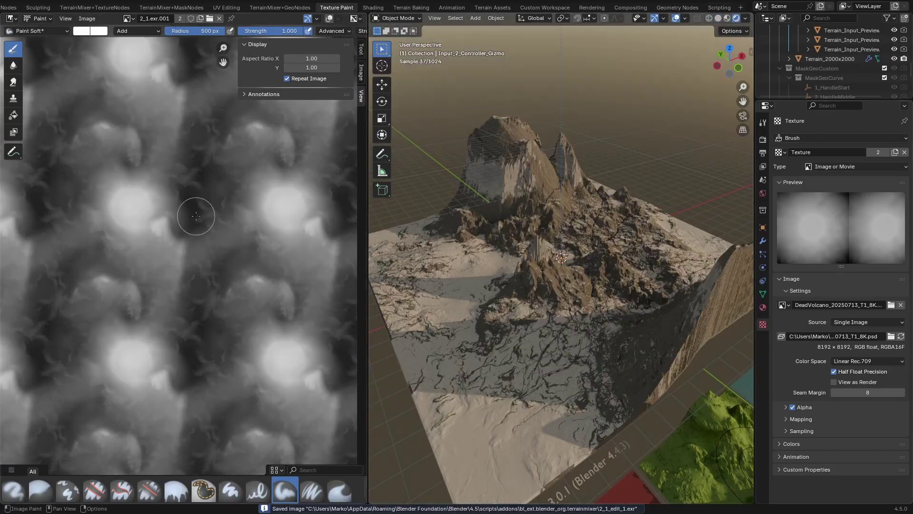
middle_click_drag(522, 243, 592, 188)
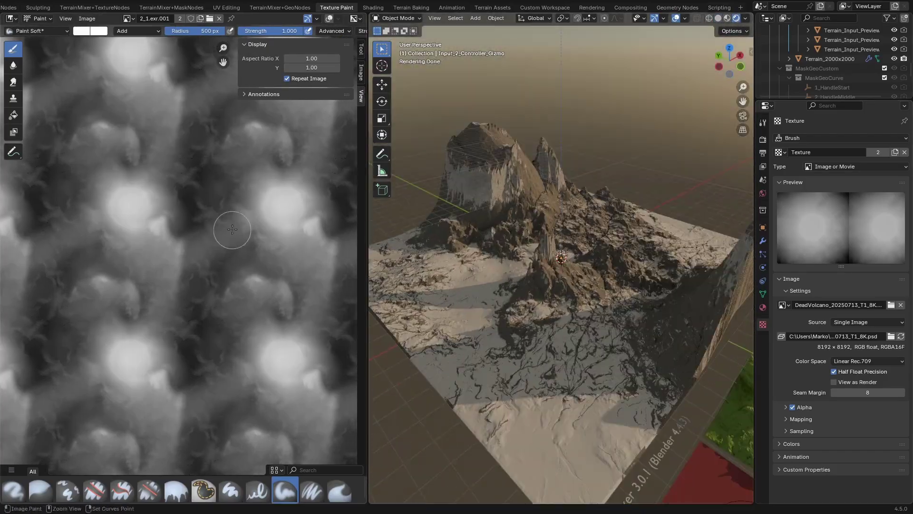
Step: Undo the volcano stamp on the heightmap and set the brush blend mode to Screen
key("ctrl+z")
left_click(120, 32)
left_click(126, 126)
left_click(361, 49)
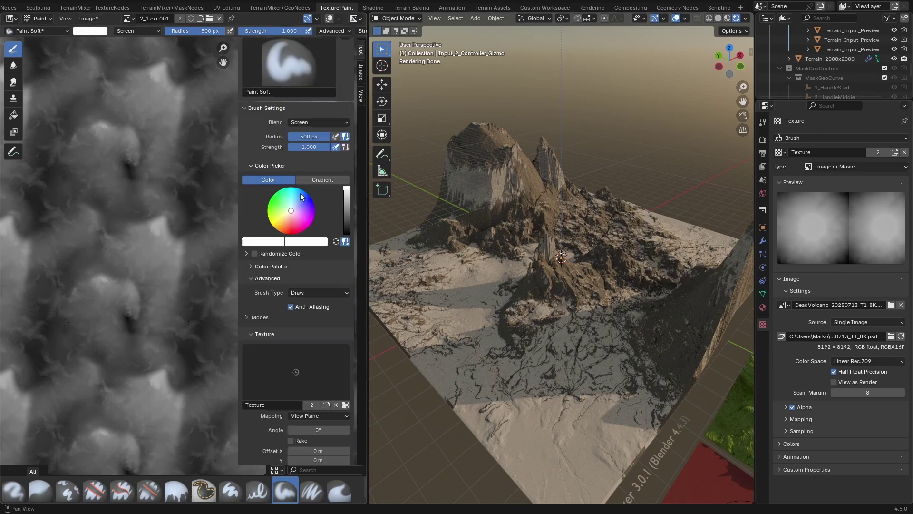
Step: Turn off Repeat Image to inspect the single heightmap tile closer, and turn the repeated display back on
left_click(296, 78)
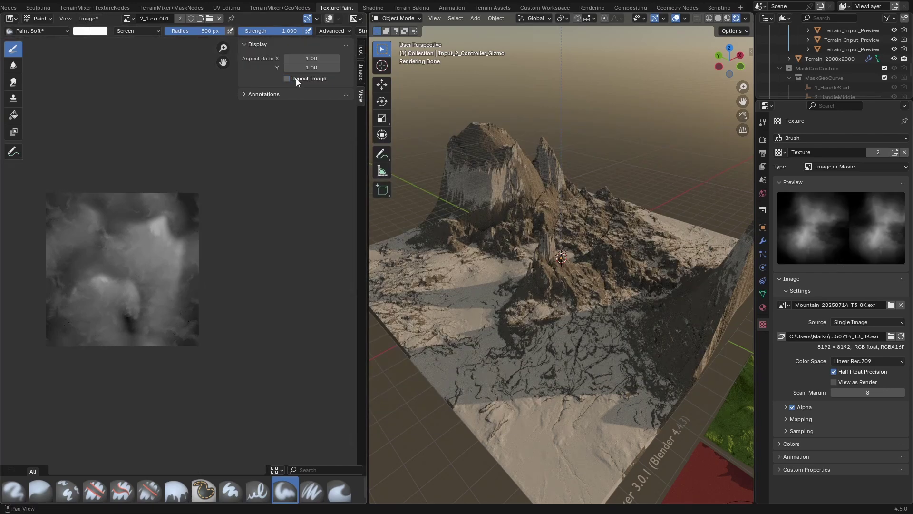
scroll(123, 266, "up", 2)
middle_click_drag(124, 267, 186, 261)
left_click(296, 78)
left_click(361, 49)
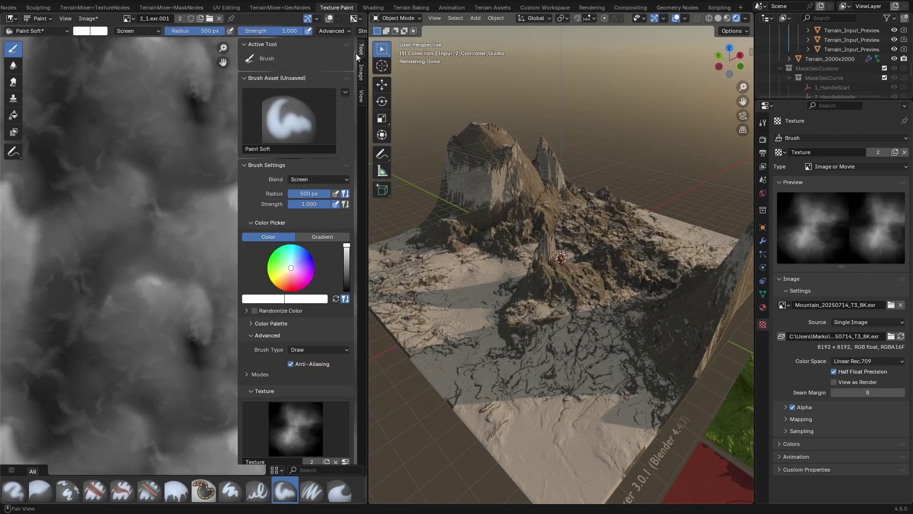
Step: Darken the brush color to light grey and set the brush blend mode to Mix
left_click(83, 30)
left_click_drag(161, 46, 161, 58)
mouse_move(157, 239)
left_mouse_down()
mouse_move(204, 253)
mouse_move(181, 261)
left_mouse_up()
left_click(138, 31)
left_click(126, 58)
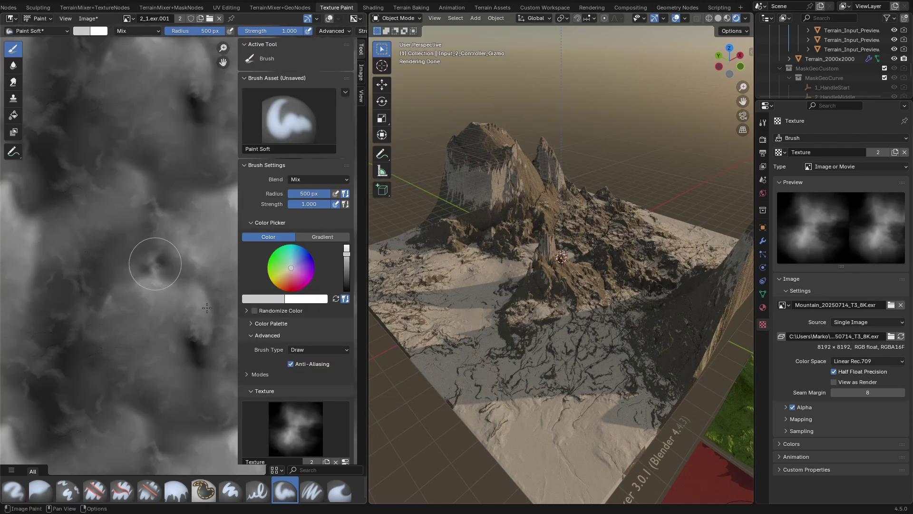
Step: Try mountain texture stamps on the heightmap, undo the oversized one, and place a smaller stamp across the tile edges
left_click_drag(143, 173, 209, 203)
left_click_drag(74, 243, 124, 242)
left_click_drag(251, 233, 336, 159)
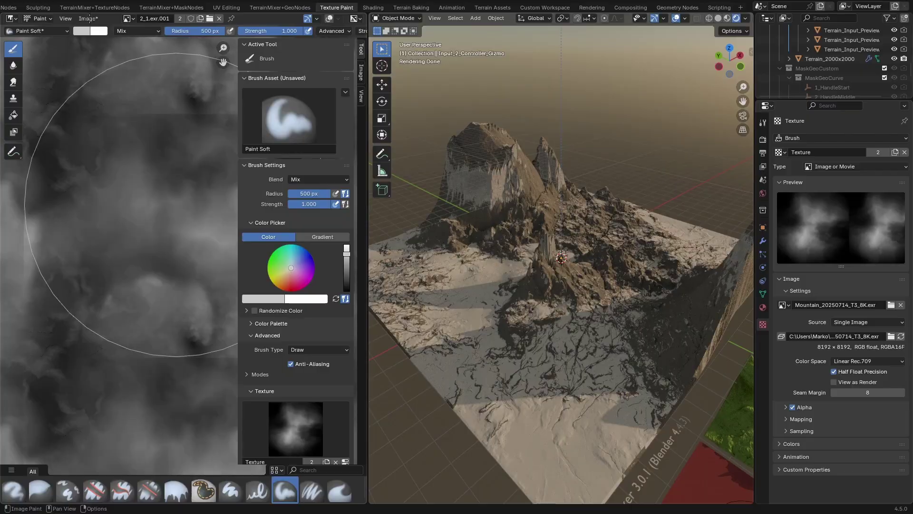
key("ctrl+z")
left_click_drag(87, 150, 190, 271)
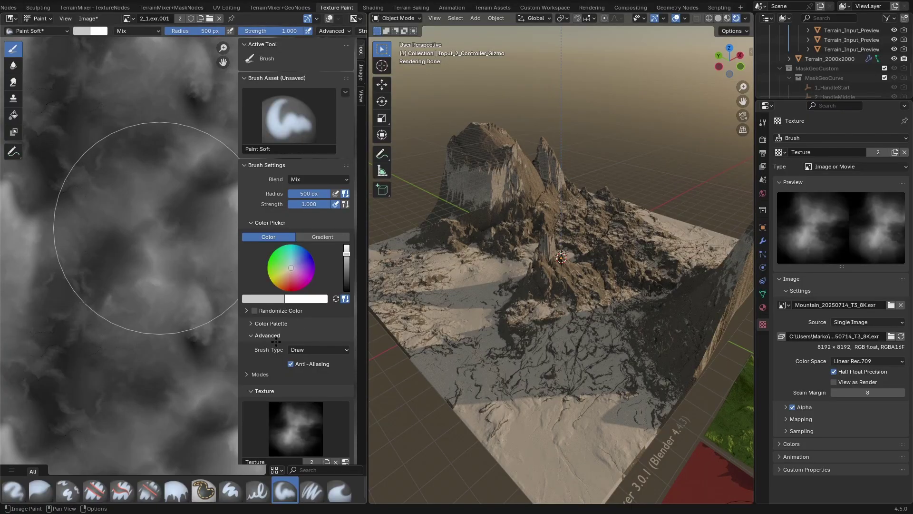
Step: Save the heightmap image and view the updated terrain up close from a low angle
key("alt+s")
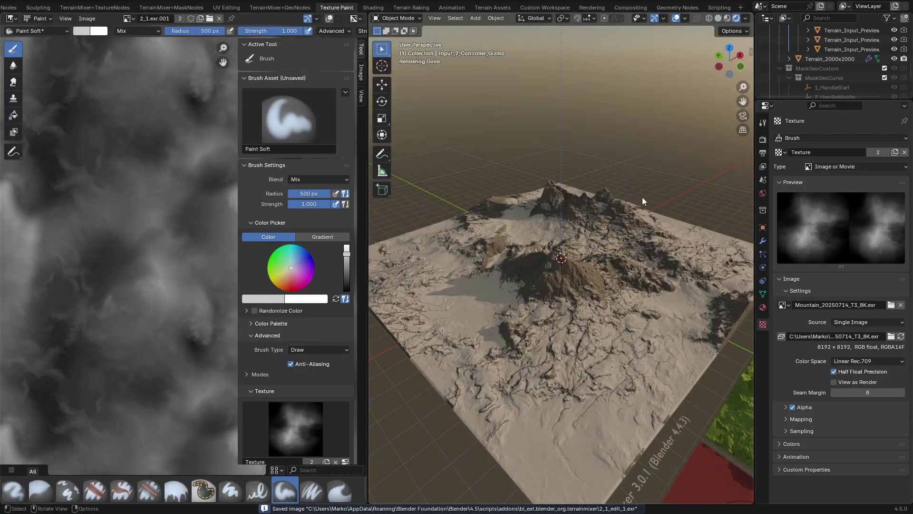
scroll(642, 196, "up", 3)
middle_click_drag(642, 197, 580, 178)
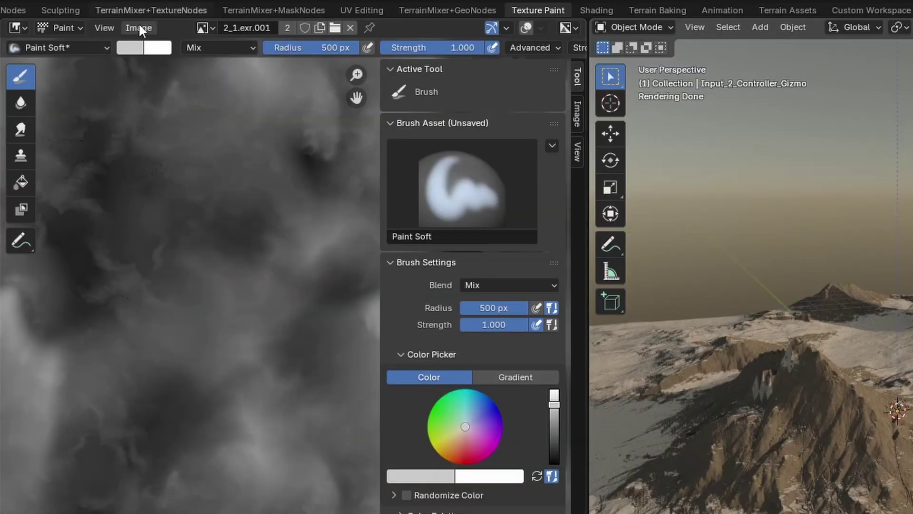
left_click(87, 19)
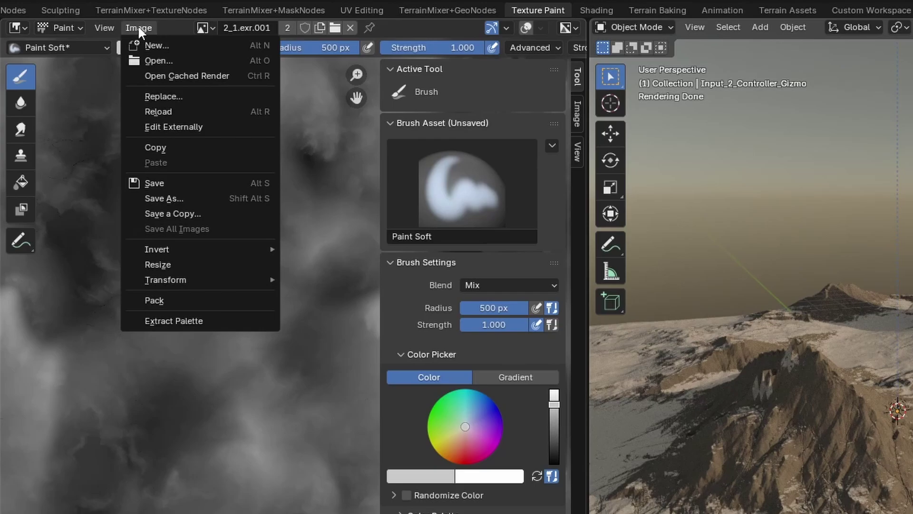
left_click(161, 186)
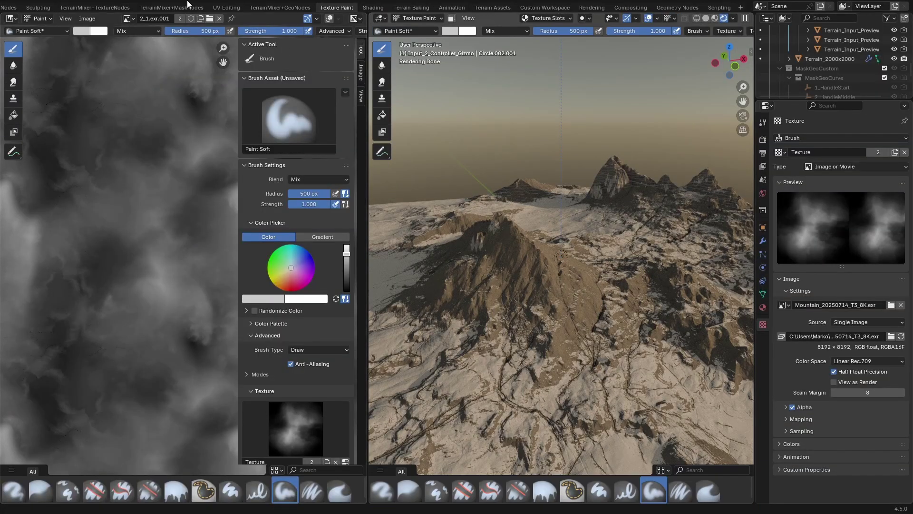
Step: Set the 3D viewport's texture slot mode to Single Image and assign 2_1.exr.001 as the paint target
left_click(564, 19)
left_click(562, 37)
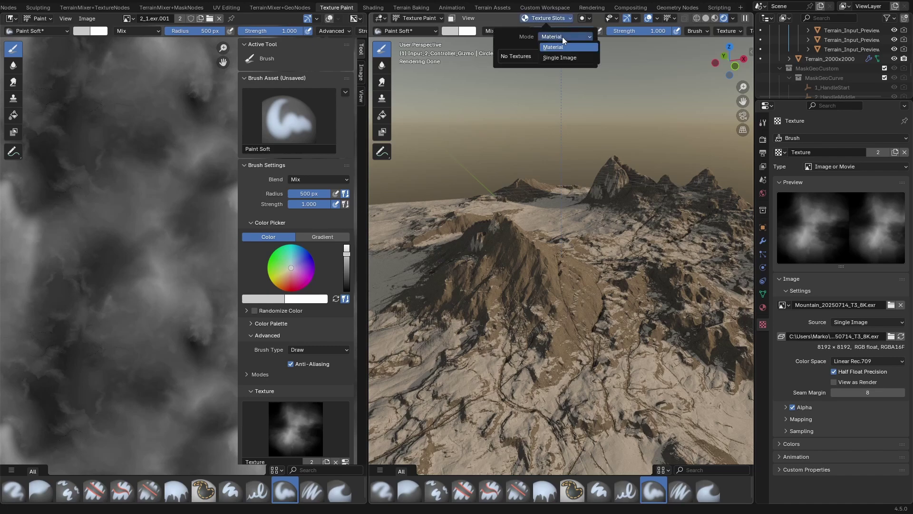
left_click(560, 57)
left_click(513, 55)
left_click(532, 89)
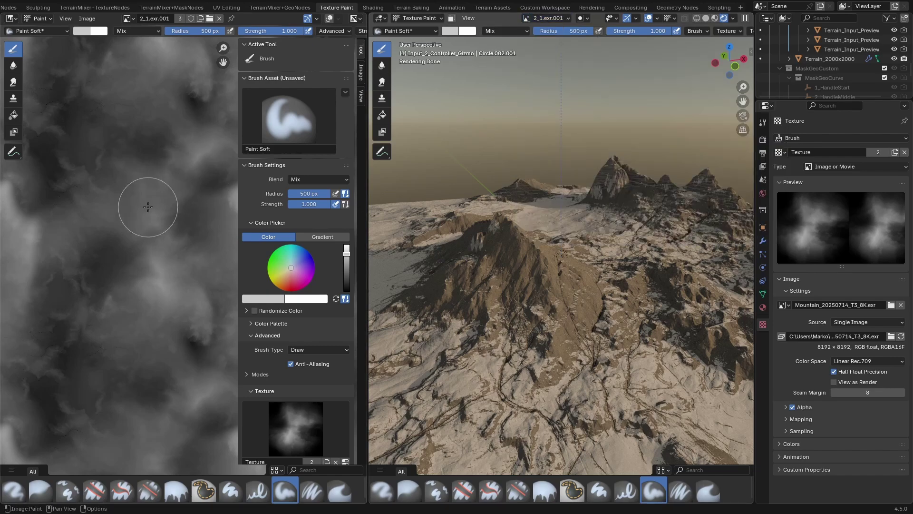
Step: Set the brush color to white and save all modified images from the viewport's texture slot settings
left_click(81, 30)
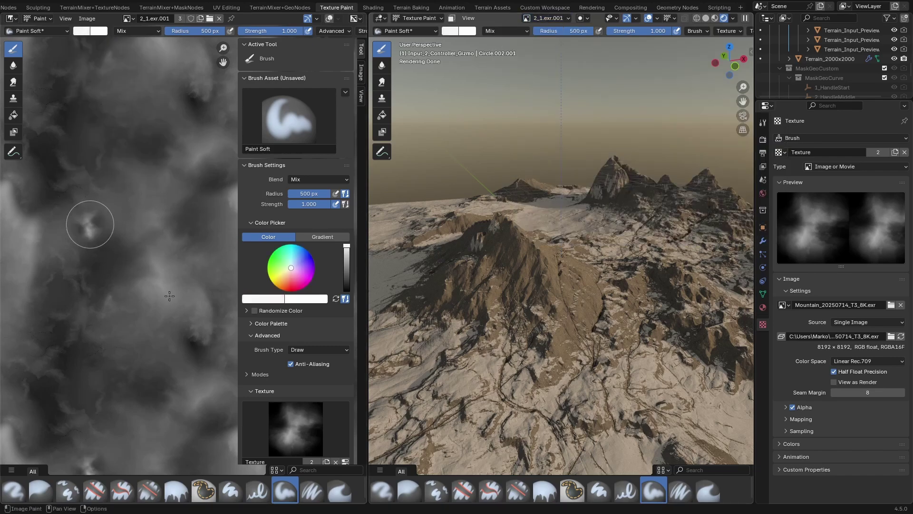
key("f")
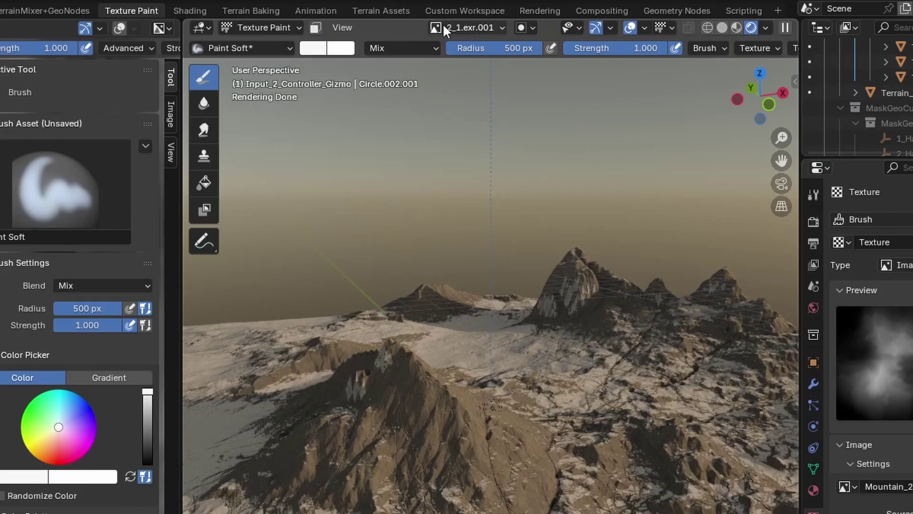
left_click(444, 27)
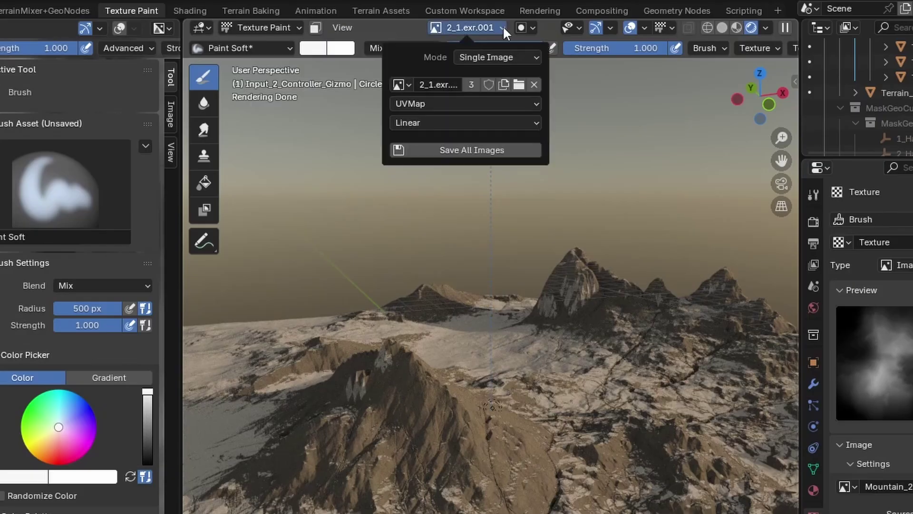
left_click(456, 151)
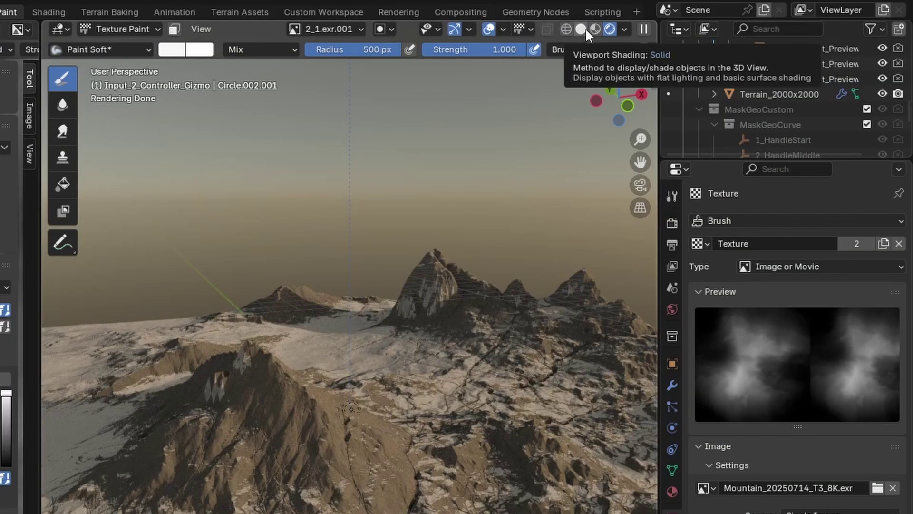
Step: Check the painted heightmap in solid viewport shading and return the viewport to rendered shading
left_click(706, 19)
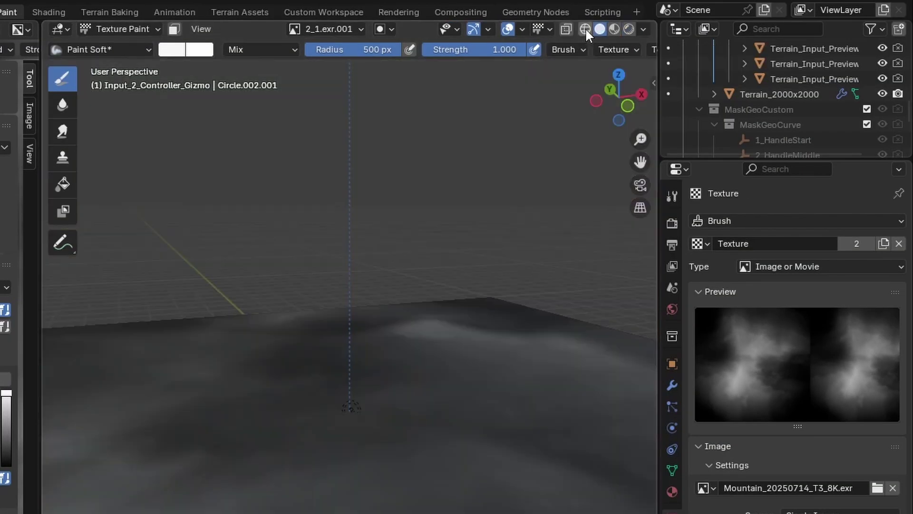
left_click(629, 29)
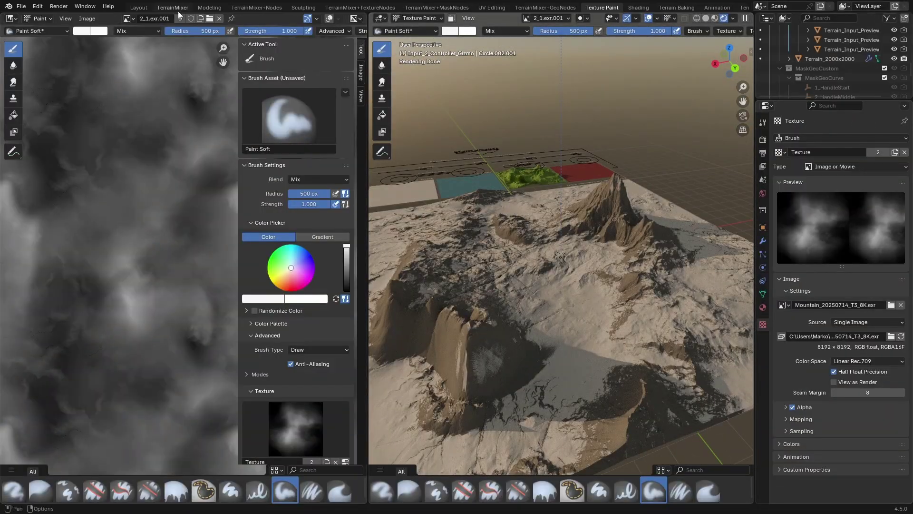
Step: In the Layout workspace with rendered shading, move the Input 2 controller gizmo to about X 164 m, Y 182 m
left_click(144, 11)
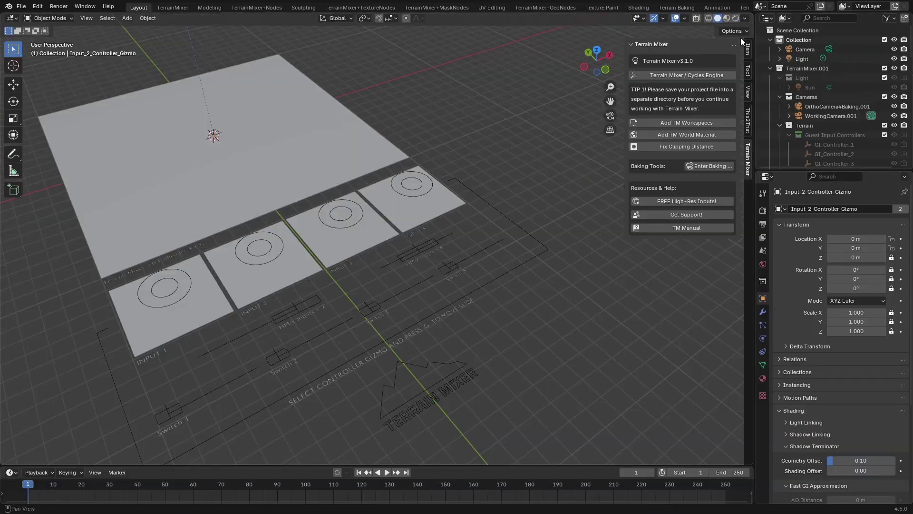
left_click(724, 18)
scroll(428, 183, "down", 2)
mouse_move(461, 183)
middle_mouse_down()
mouse_move(414, 181)
mouse_move(456, 176)
middle_mouse_up()
scroll(457, 176, "up", 3)
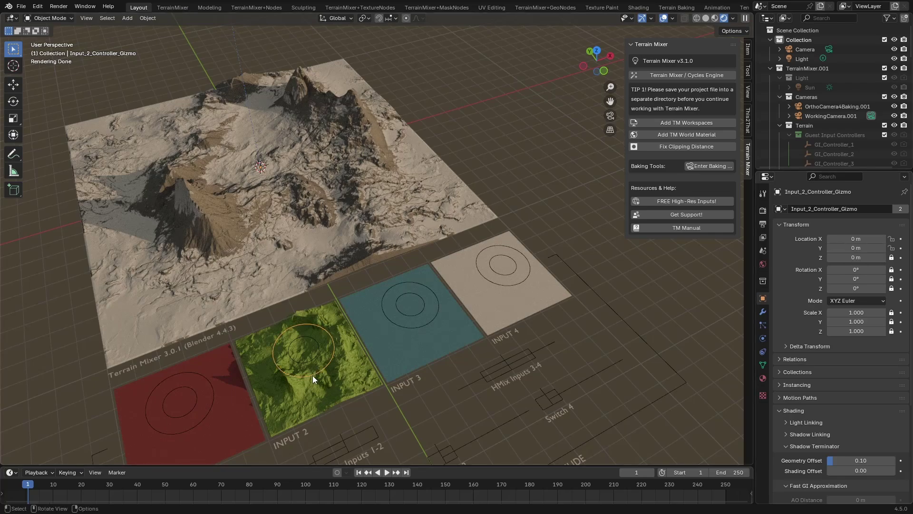
left_click_drag(312, 375, 324, 317)
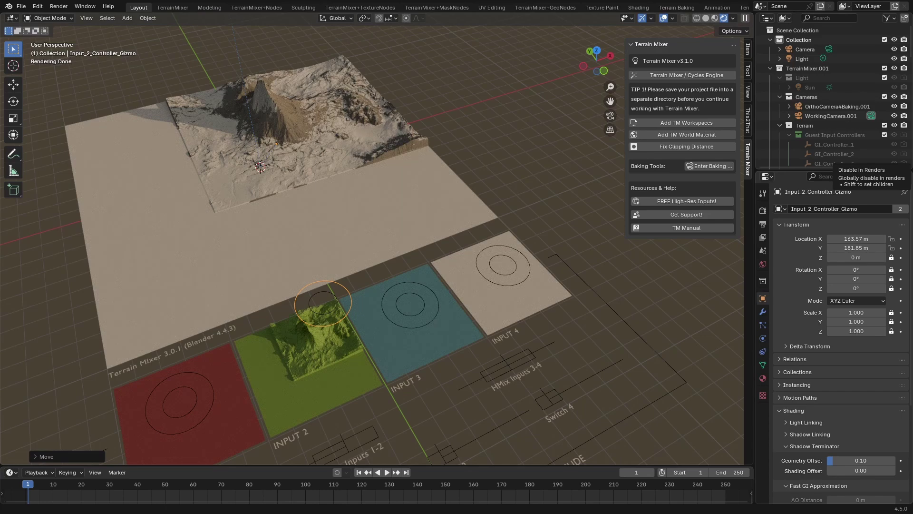
Step: In the TerrainMixer+Nodes workspace, set the extension of the 2_1.exr.001 image node in the INPUT2.001 group to Repeat
left_click(253, 9)
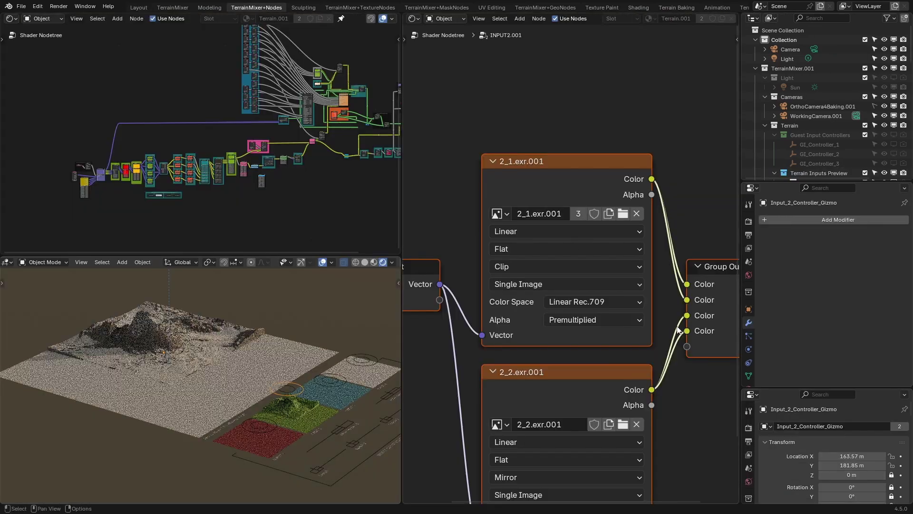
left_click(513, 267)
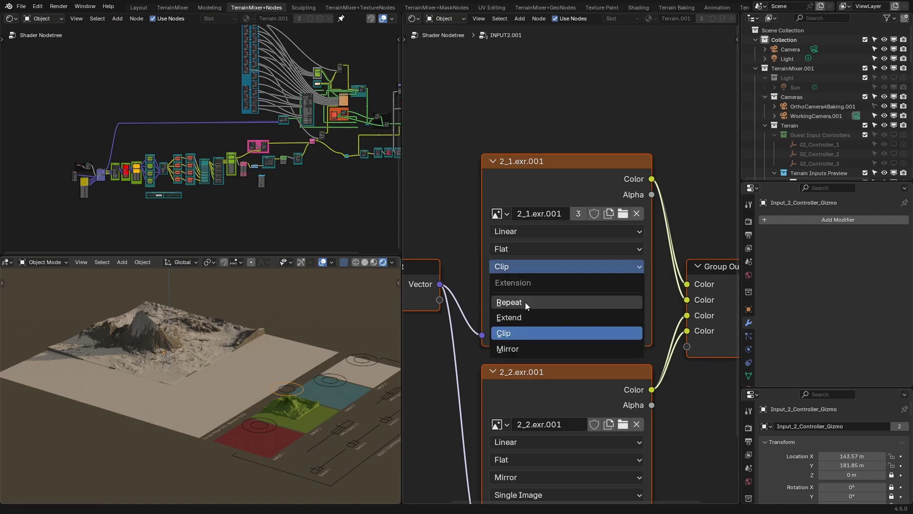
left_click(525, 302)
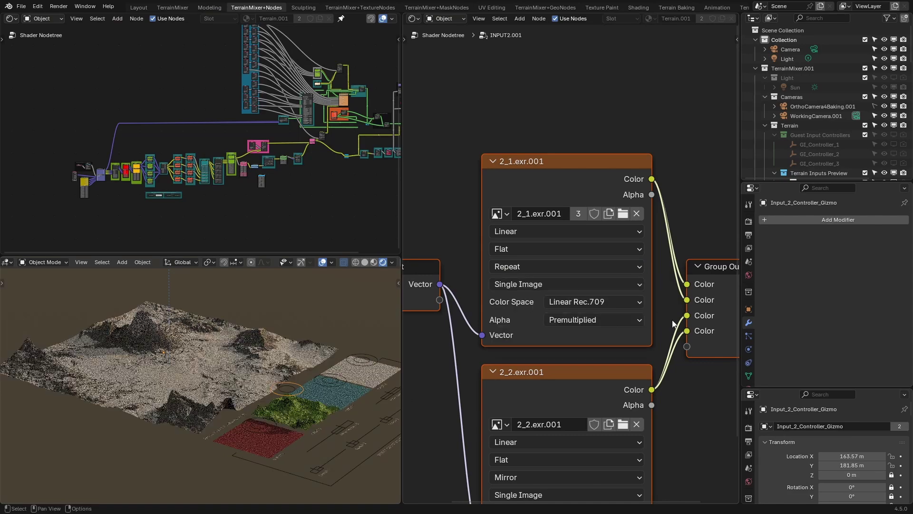
Step: Return to the Layout workspace, move the Input 2 controller gizmo back toward its tile's center, and view the repeating terrain up close
left_click(134, 9)
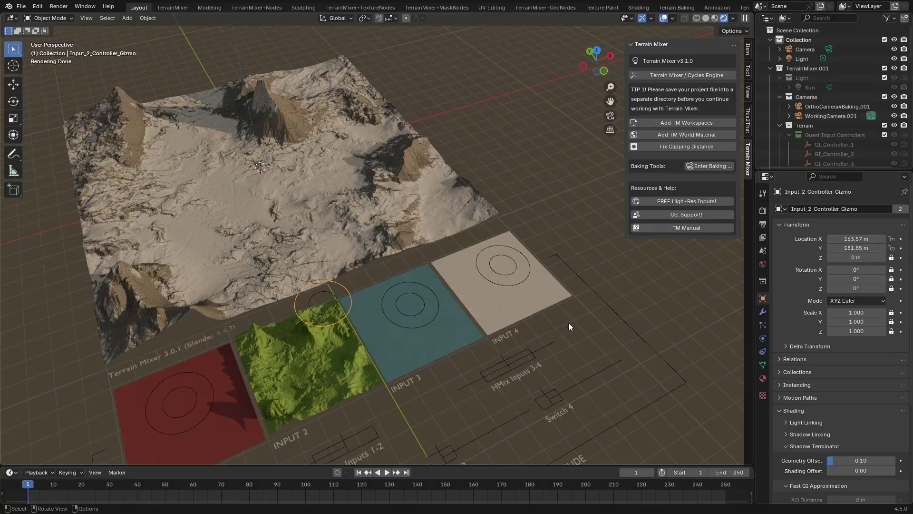
left_click_drag(347, 319, 311, 358)
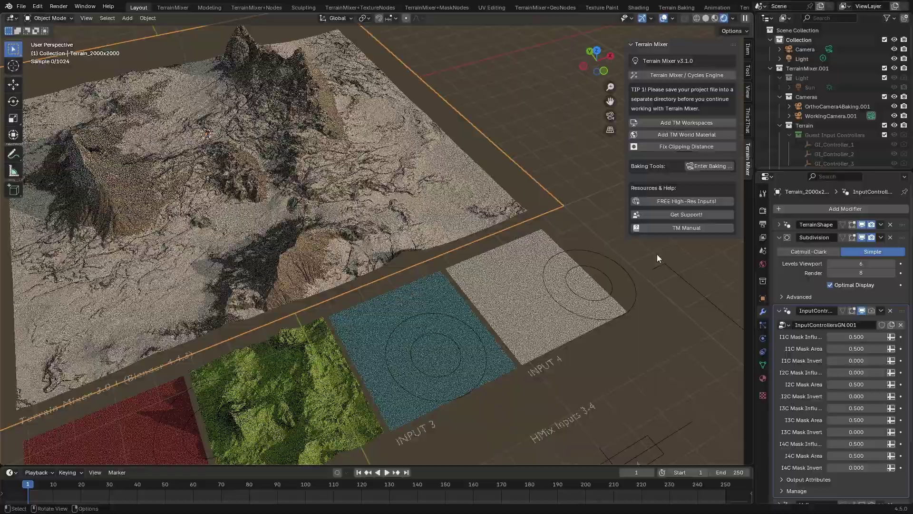
scroll(455, 227, "up", 3)
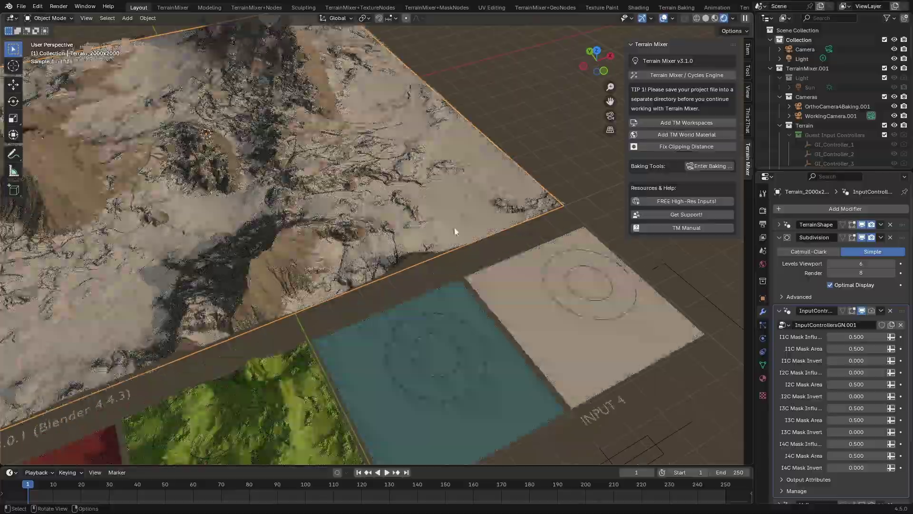
mouse_move(413, 168)
middle_mouse_down()
mouse_move(351, 205)
mouse_move(453, 222)
mouse_move(451, 96)
mouse_move(381, 106)
mouse_move(551, 141)
mouse_move(544, 122)
mouse_move(530, 139)
middle_mouse_up()
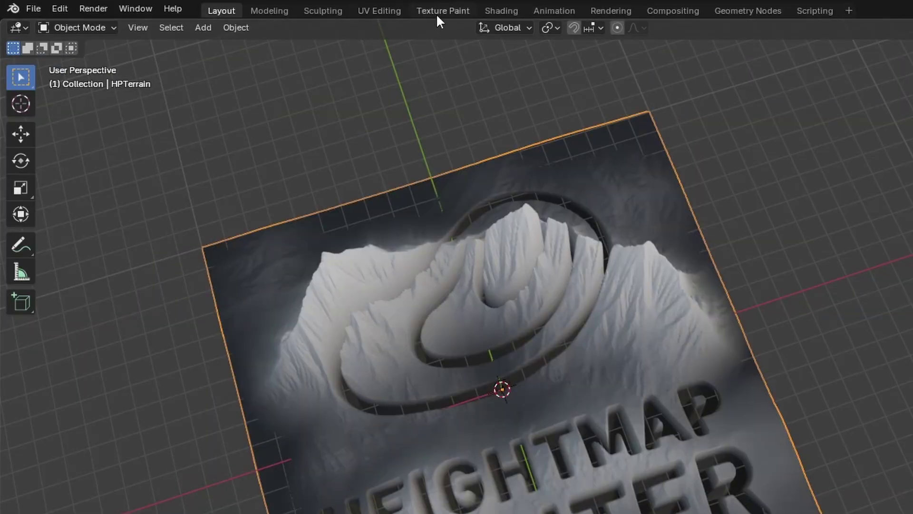
Step: In HPTerrain's Texture Paint workspace, try several Heightmap Painter image layers and make 2nd_EXR_Image the active paint layer
left_click(438, 12)
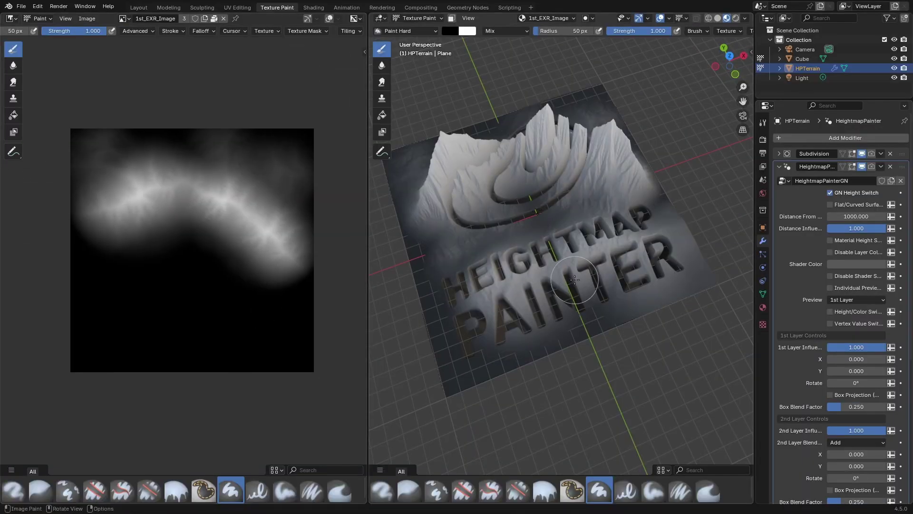
key("n")
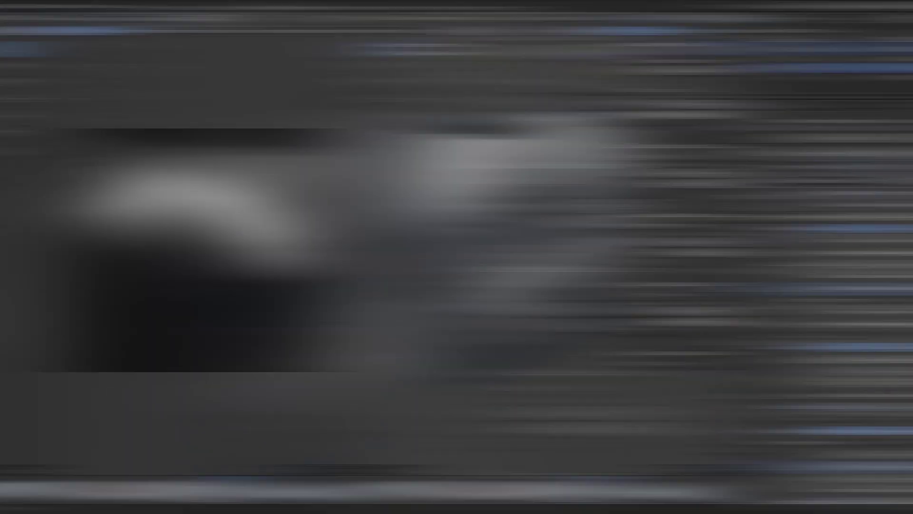
left_click(574, 206)
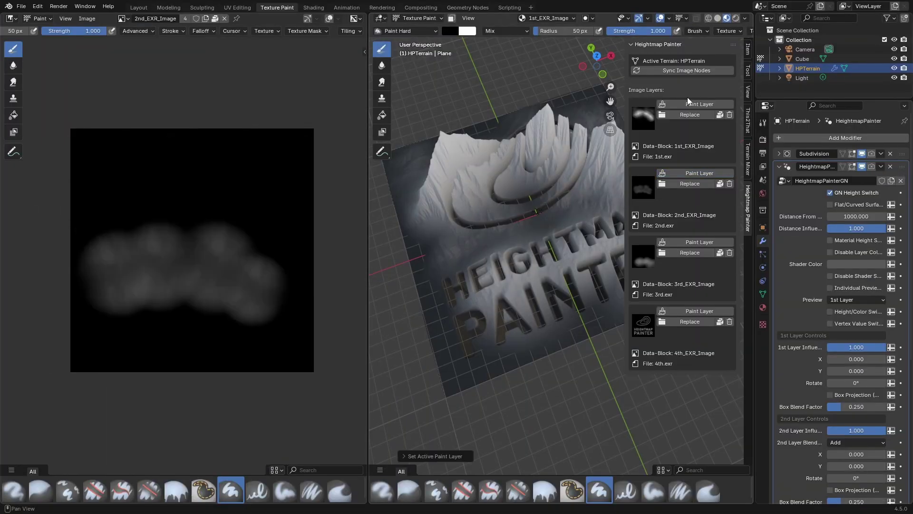
left_click(574, 103)
left_click(700, 312)
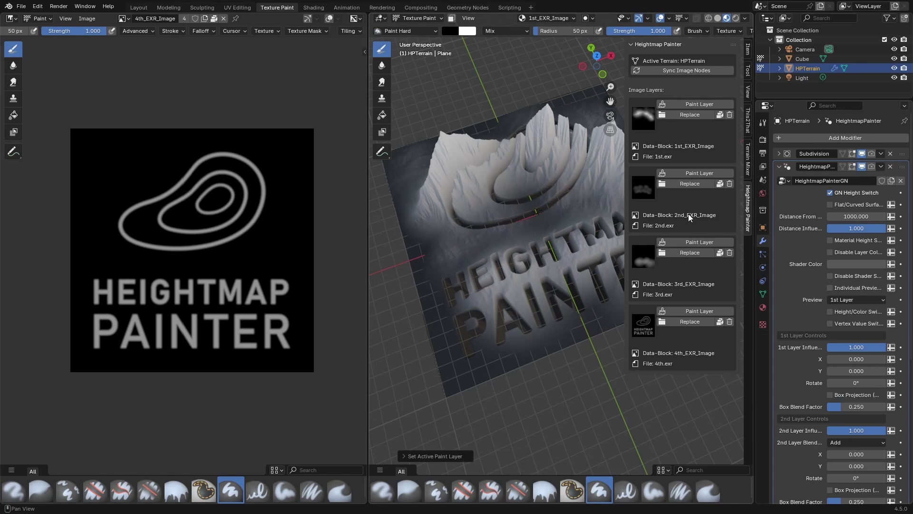
left_click(693, 174)
Step: Show the image editor's brush settings and choose the Paint Soft brush
key("n")
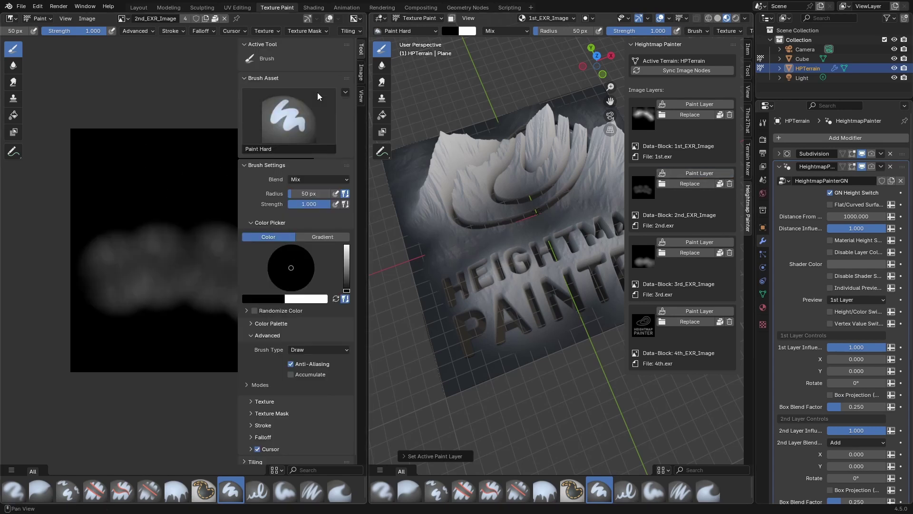
left_click(295, 117)
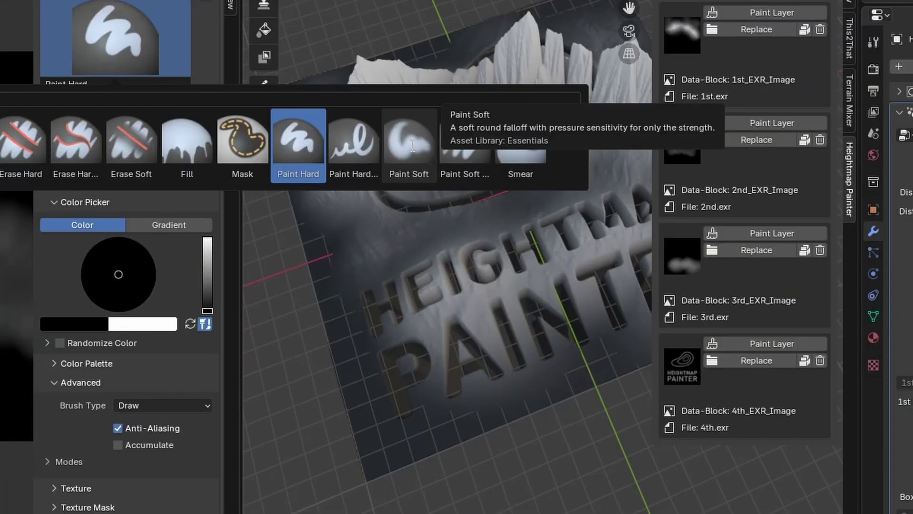
left_click(413, 145)
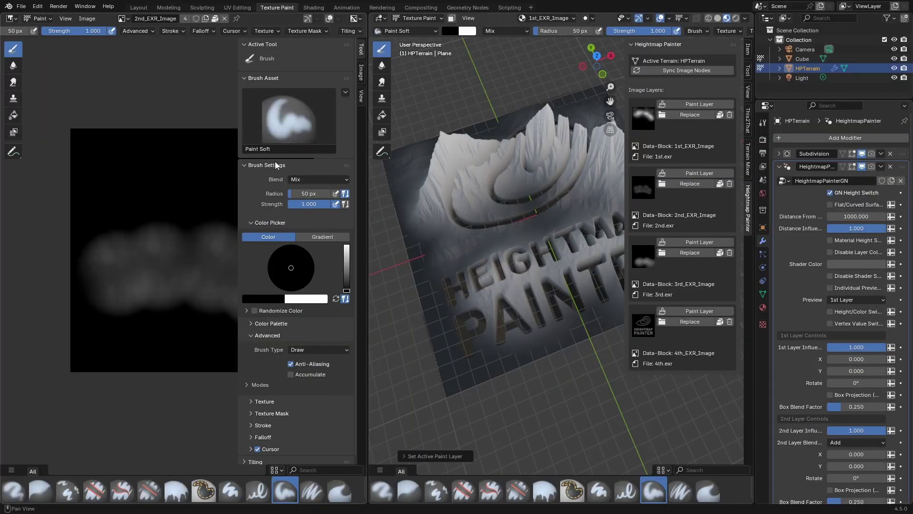
Step: Enable brush tiling along both X and Y, and turn on Repeat Image for the image editor display
scroll(274, 162, "down", 2)
left_click(242, 457)
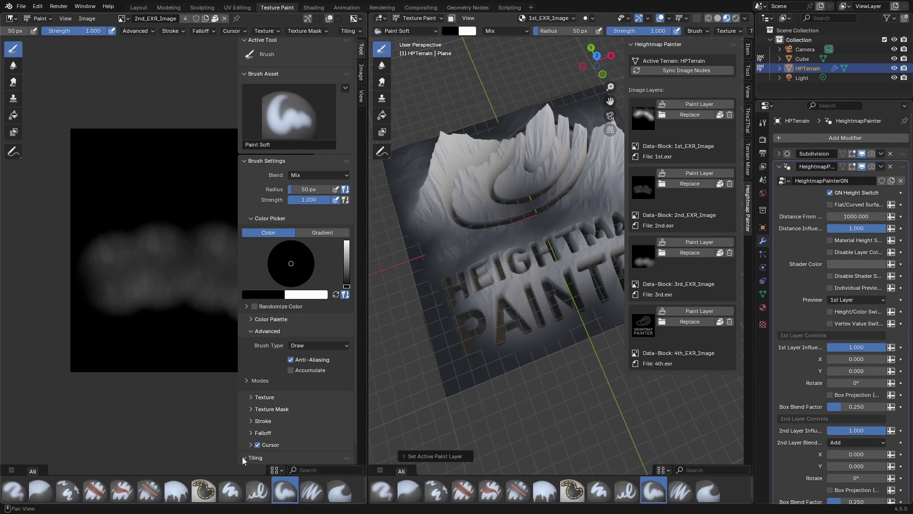
left_click(242, 457)
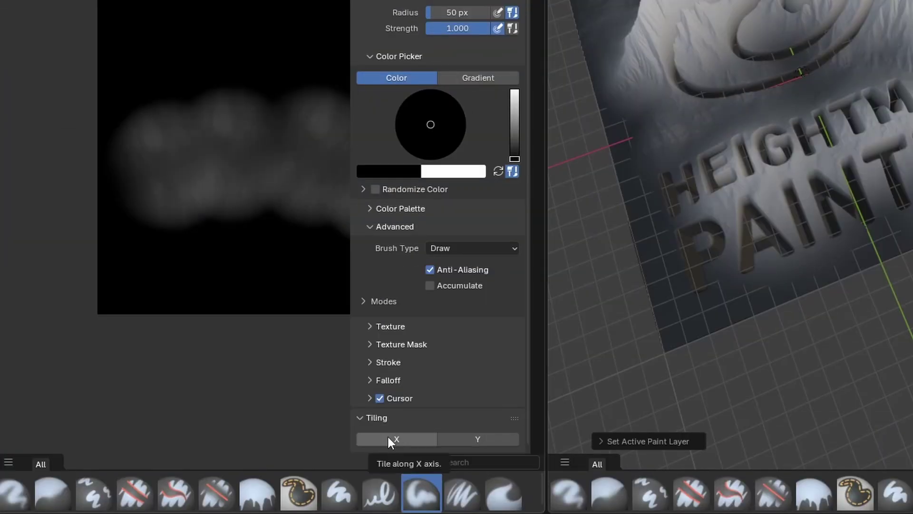
left_click(389, 436)
left_click(470, 437)
left_click(363, 98)
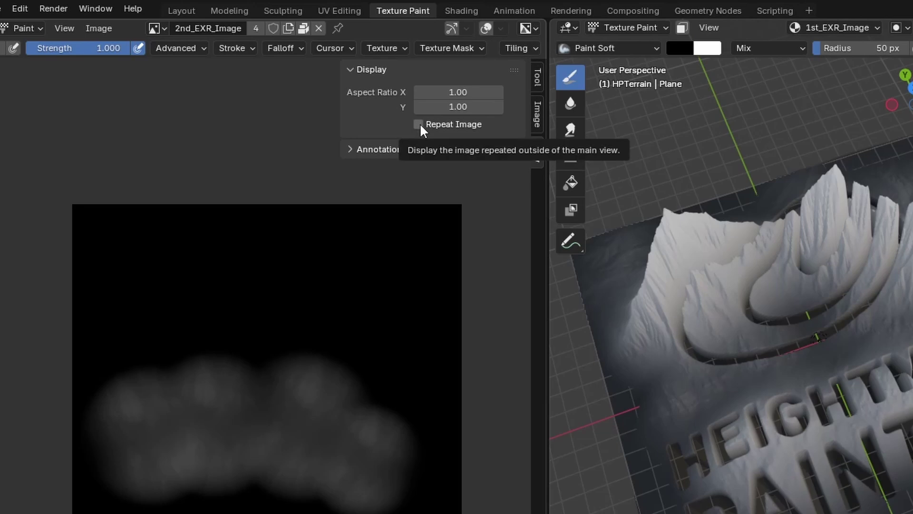
left_click(418, 125)
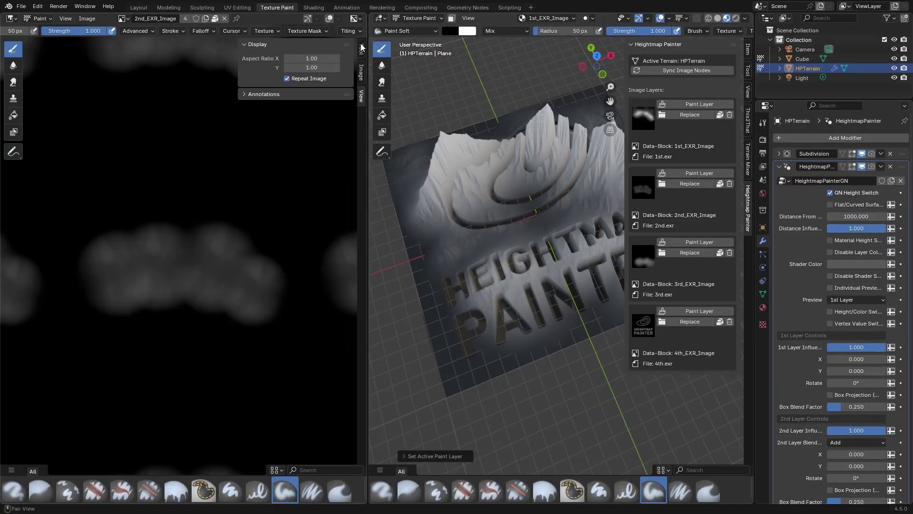
Step: Add a new texture to the Paint Soft brush and load Ridgeline_20250711_1_T2_8K.exr as its image
left_click(362, 47)
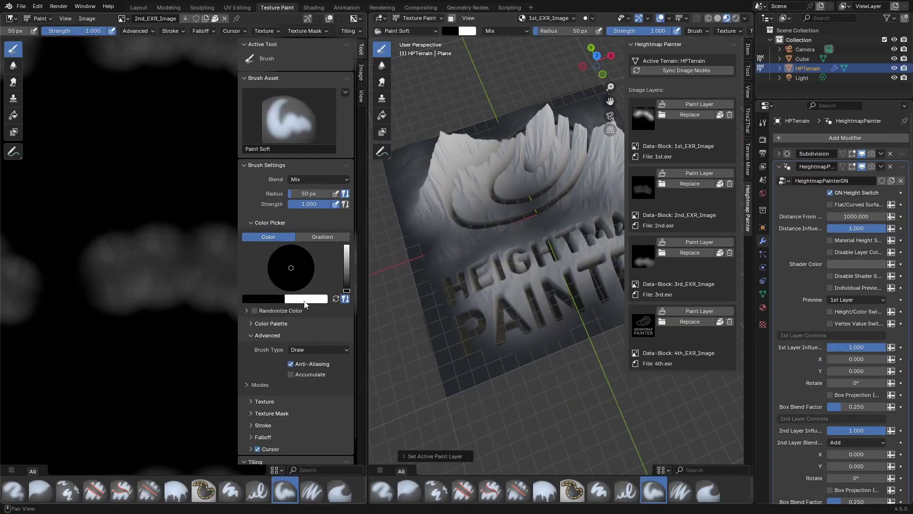
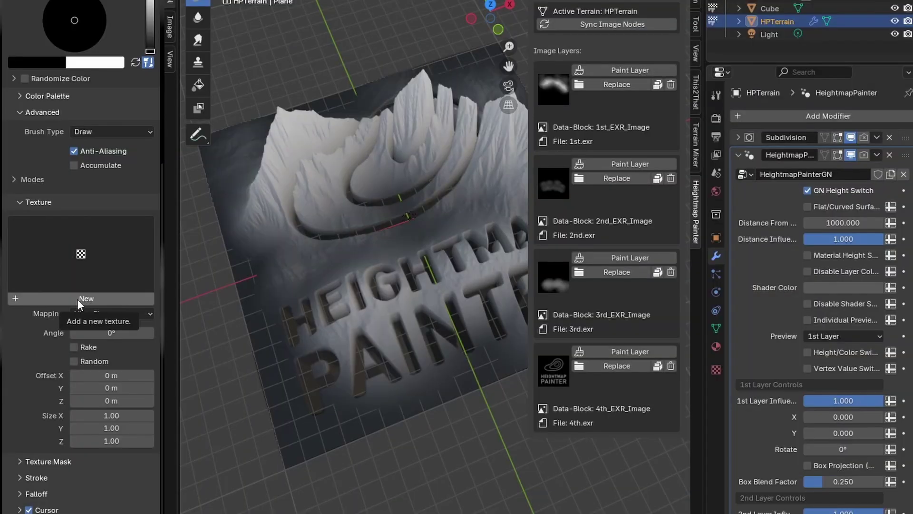
left_click(77, 299)
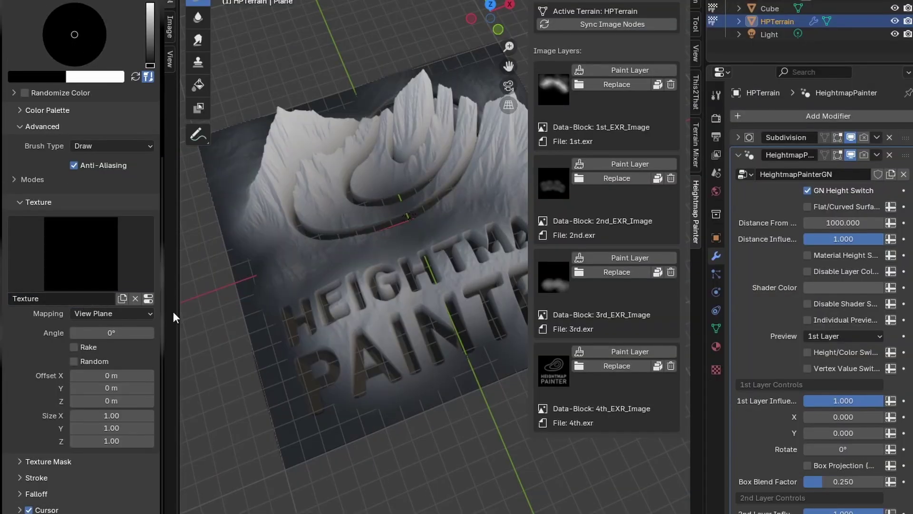
left_click(148, 298)
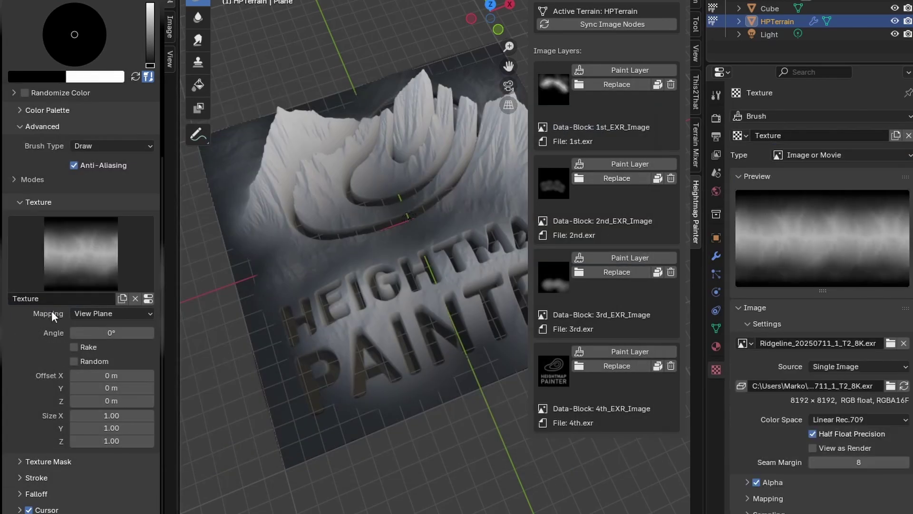
Step: Set the brush's primary color to white for painting on the tiled 2nd_EXR_Image
scroll(174, 300, "down", 8)
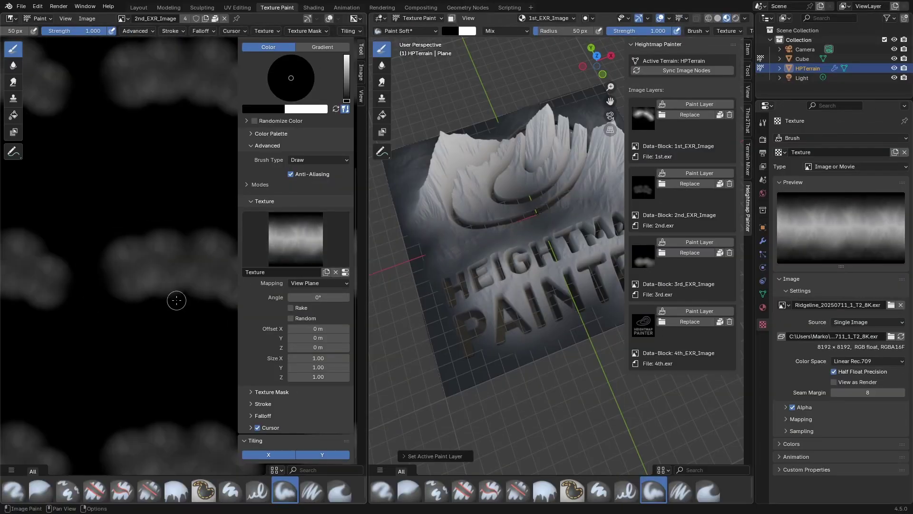
scroll(187, 147, "up", 6)
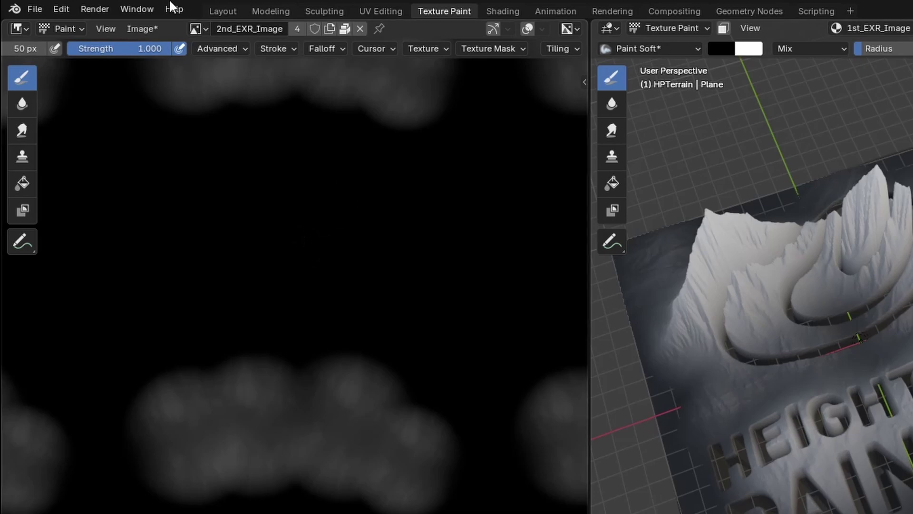
scroll(141, 53, "up", 7)
scroll(446, 432, "down", 1)
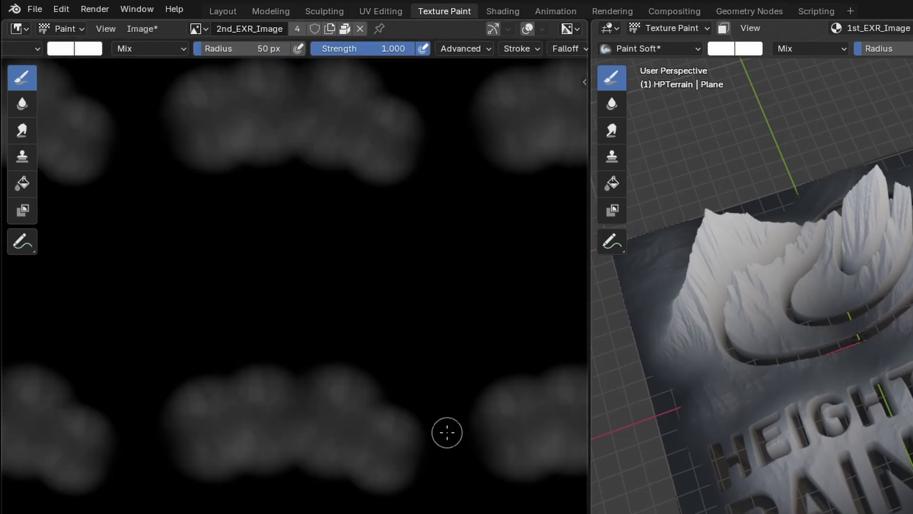
scroll(447, 432, "up", 1)
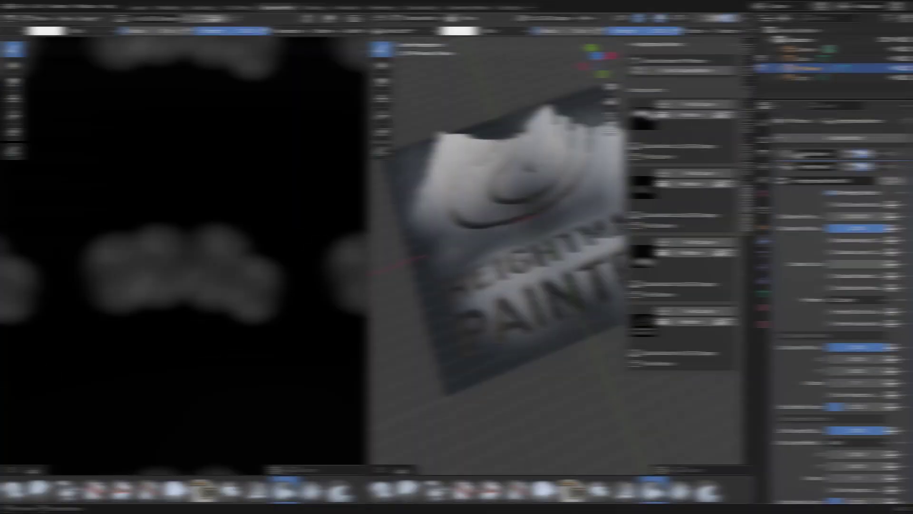
Step: Show HPTerrain in solid shading from the top orthographic view
left_click(719, 18)
key("KP_7")
Step: In the HeightmapPainter modifier, set the influence of the 4th, 3rd and 1st layers to 0, leaving only the 2nd layer active
scroll(818, 410, "down", 7)
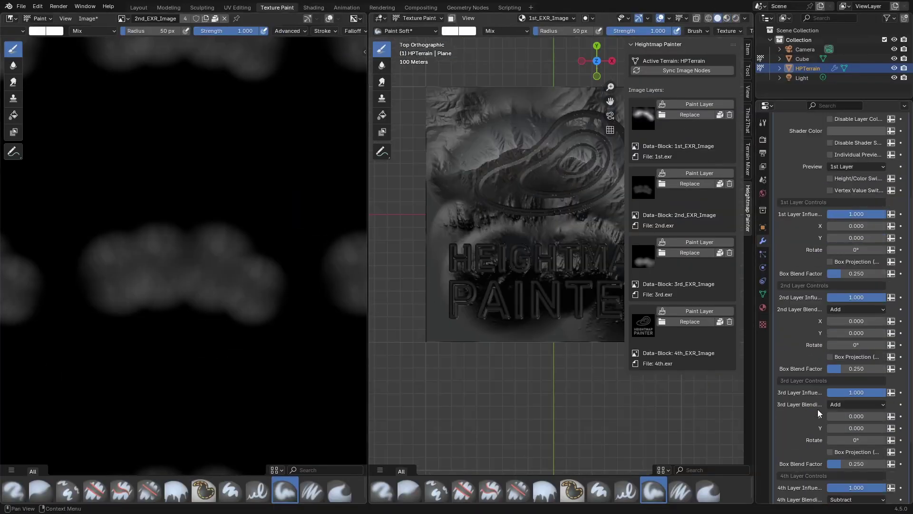
scroll(817, 409, "down", 5)
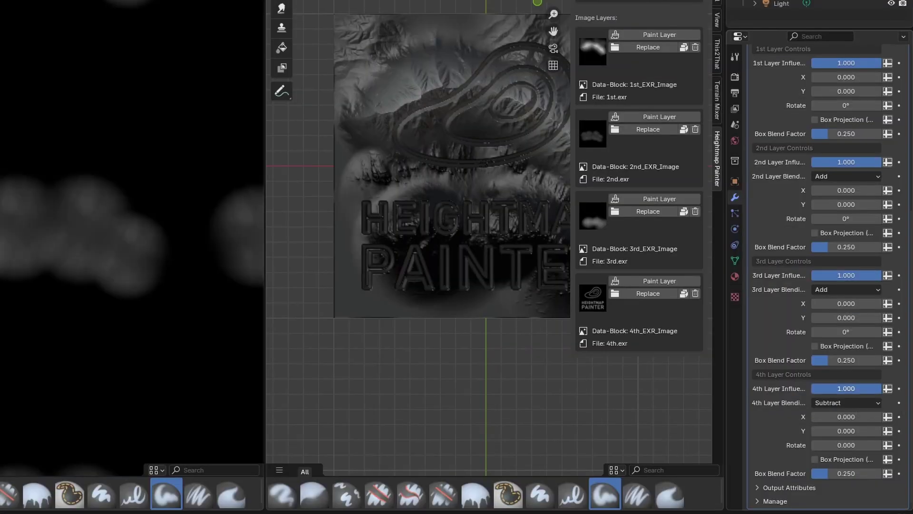
left_click_drag(874, 389, 809, 389)
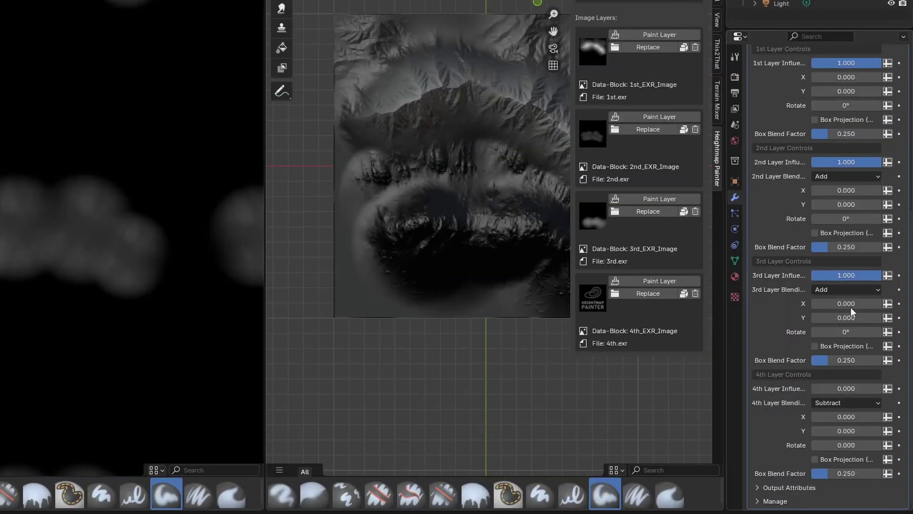
left_click_drag(870, 276, 804, 276)
scroll(847, 166, "up", 4)
left_click_drag(868, 154, 804, 155)
Step: Make 2nd_EXR_Image the active paint slot for HPTerrain in the 3D view
left_click(539, 18)
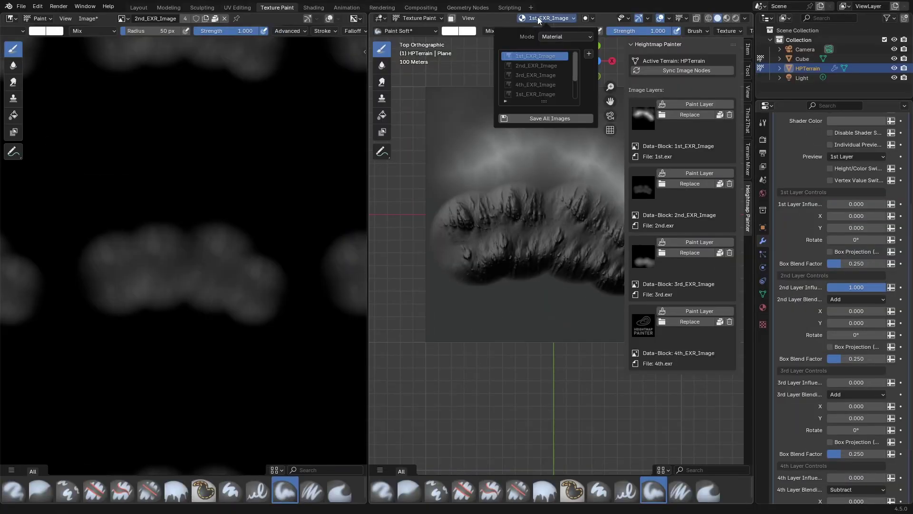
left_click(527, 18)
left_click(538, 21)
left_click(545, 53)
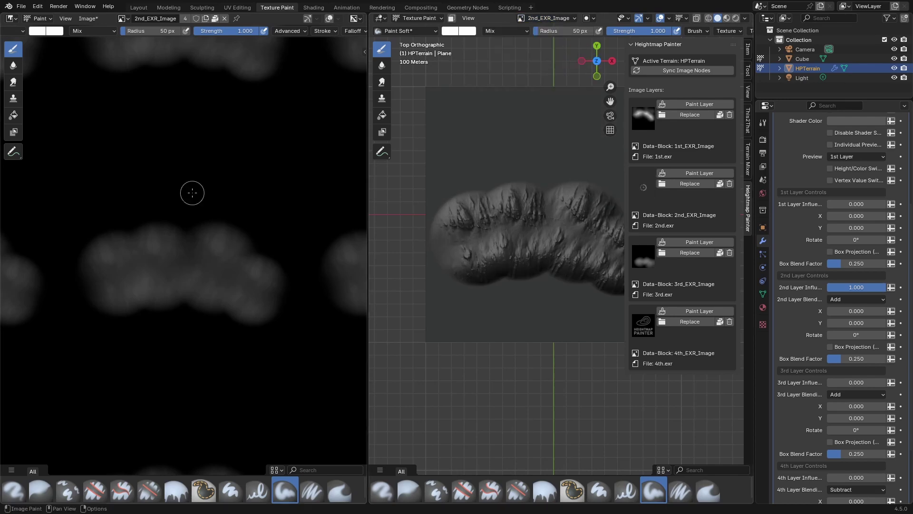
Step: Change the Paint Soft brush's stroke method from Space for stamping on 2nd_EXR_Image
key("n")
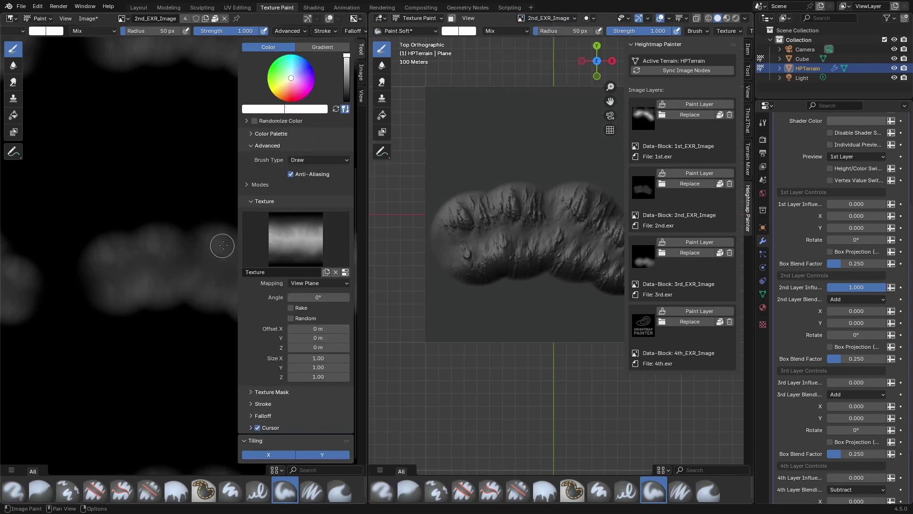
left_click(251, 404)
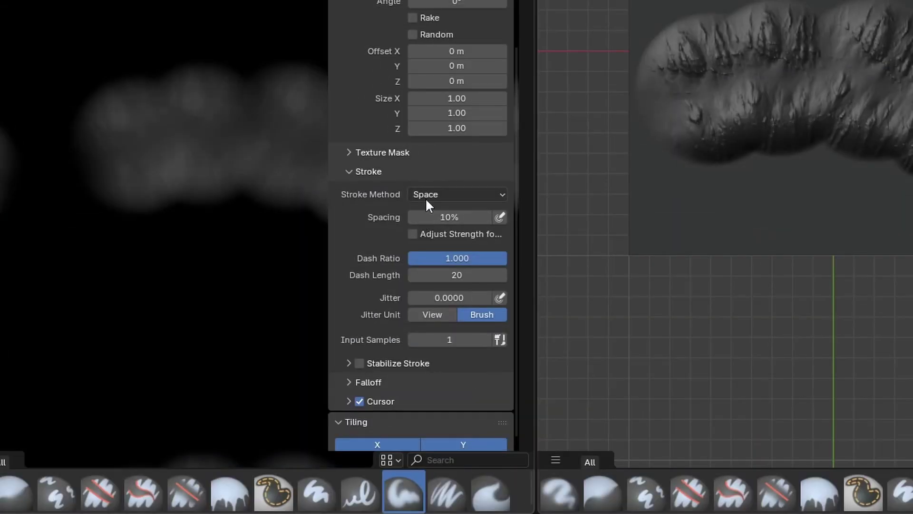
left_click(425, 198)
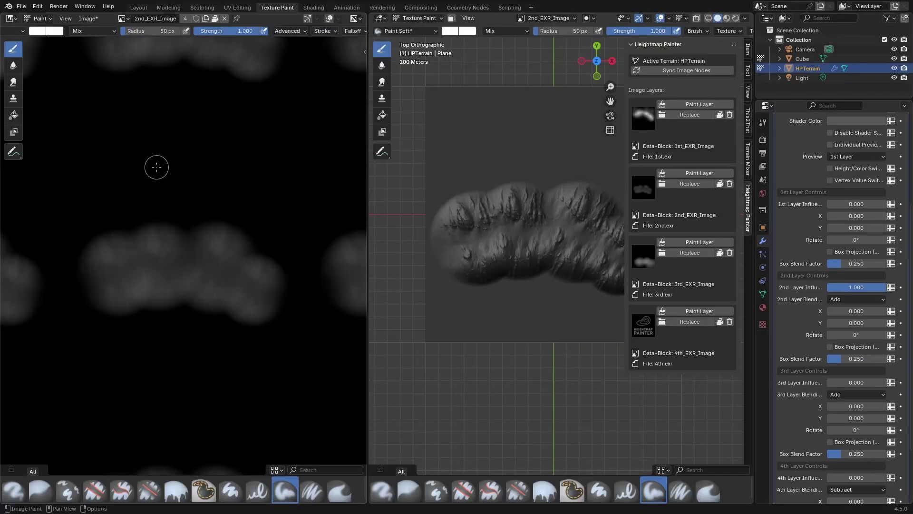
Step: Paint a curved chain of ridgeline stamps across 2nd_EXR_Image and on HPTerrain, checking the mountains in perspective
left_click_drag(184, 177, 220, 240)
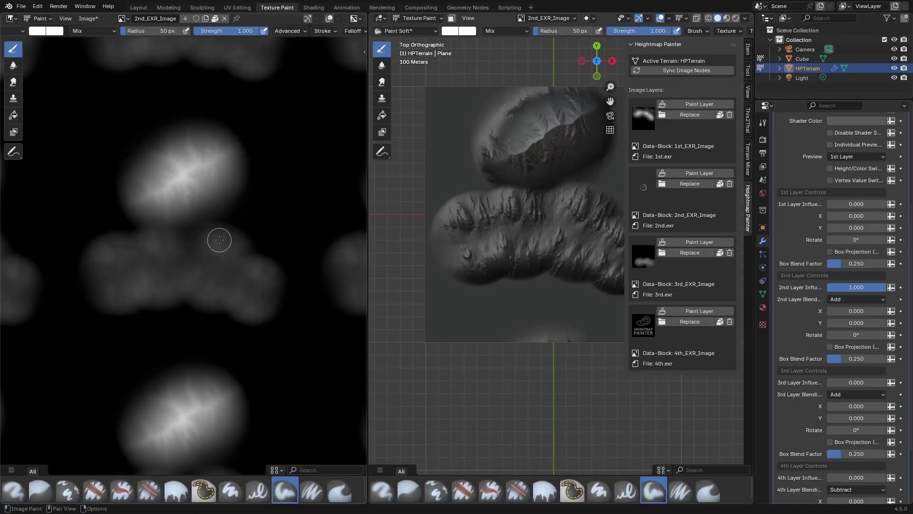
mouse_move(131, 224)
left_mouse_down()
mouse_move(194, 271)
mouse_move(116, 316)
mouse_move(192, 319)
left_mouse_up()
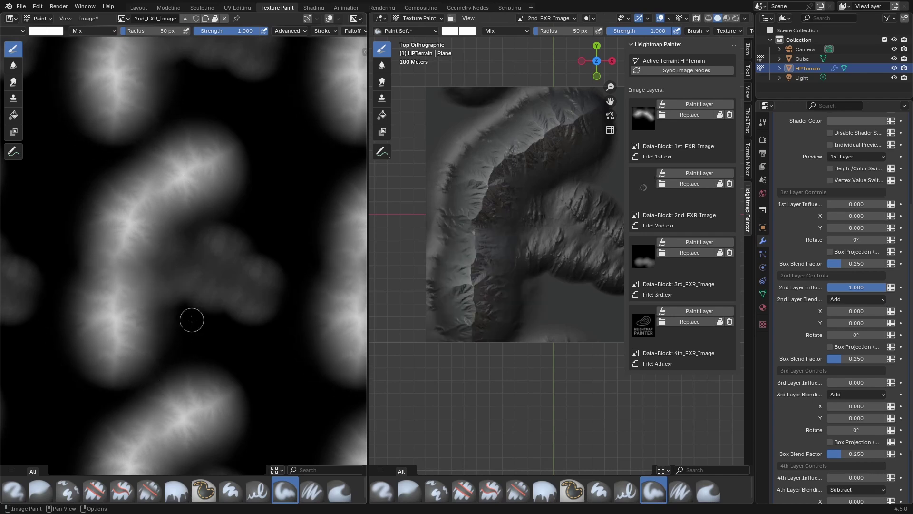
mouse_move(537, 402)
middle_mouse_down()
mouse_move(516, 341)
mouse_move(487, 367)
middle_mouse_up()
left_click_drag(531, 286, 483, 336)
middle_click_drag(476, 421, 380, 423)
middle_click_drag(566, 432, 525, 421)
left_click_drag(502, 366, 567, 383)
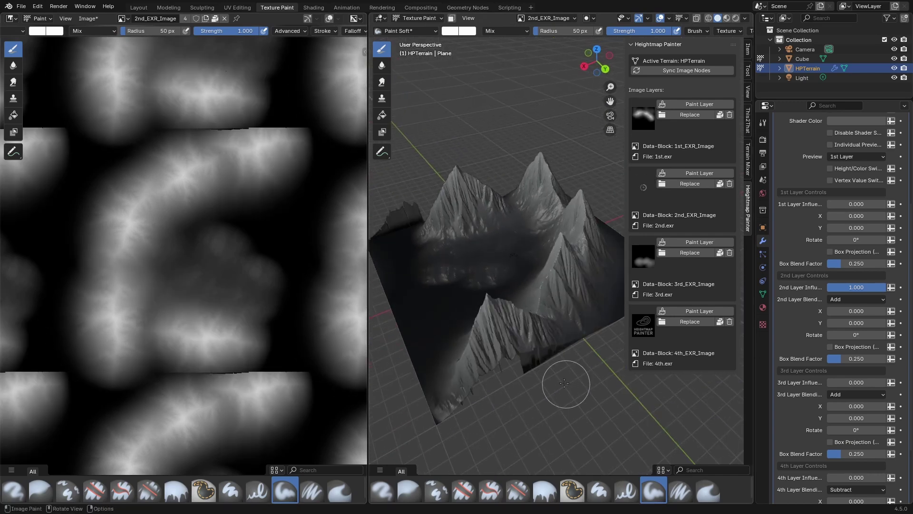
mouse_move(480, 416)
middle_mouse_down()
mouse_move(543, 392)
mouse_move(537, 428)
middle_mouse_up()
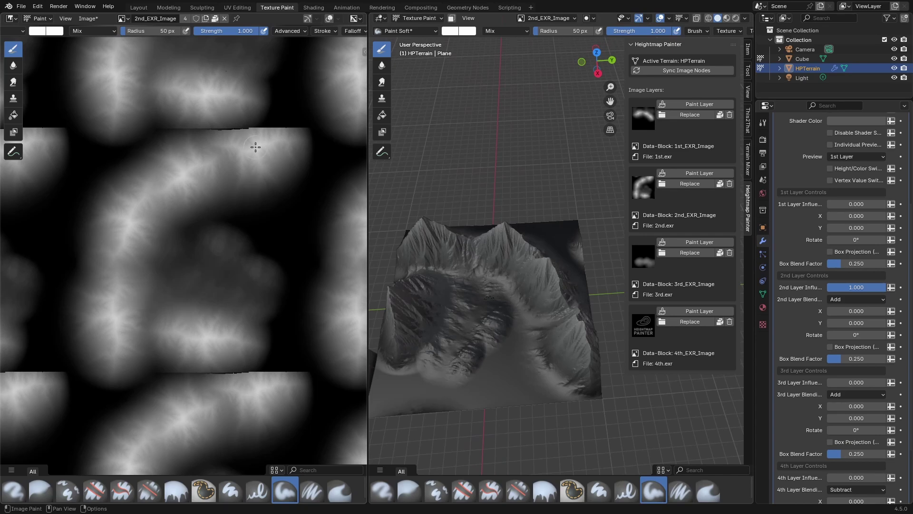
Step: Switch to the Airbrush brush and set its radius to 265 px
key("n")
left_click(286, 122)
left_click(181, 186)
key("f")
left_click(193, 231)
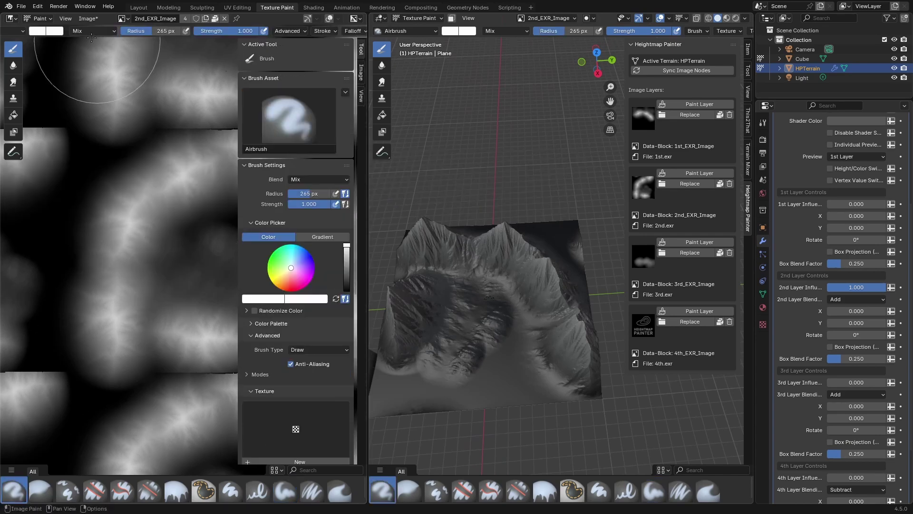
Step: Set the Airbrush's color to black and its strength to 0.072, undoing the full-strength test stroke
left_click(37, 31)
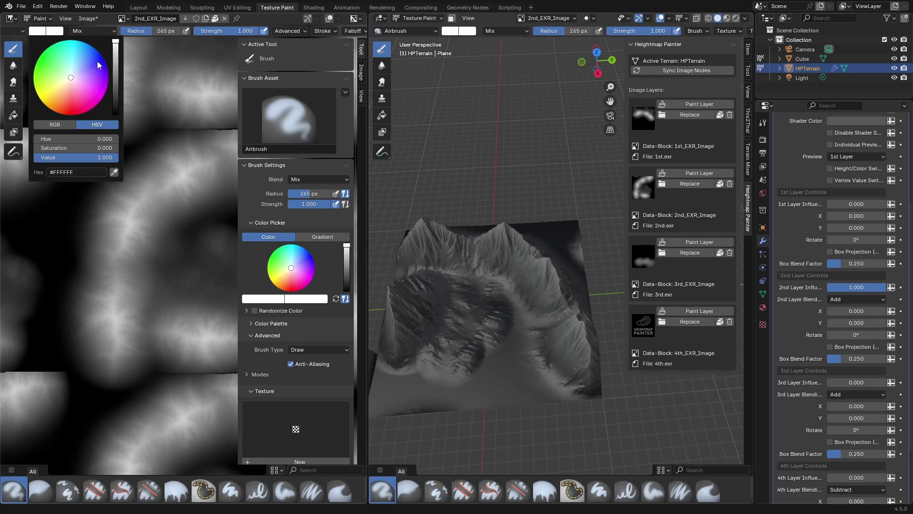
left_click_drag(116, 71, 116, 115)
left_click(85, 381)
key("ctrl+z")
left_click_drag(254, 31, 194, 31)
Step: Softly paint black over parts of the ridges in 2nd_EXR_Image to lower those mountains
left_click_drag(105, 355, 129, 309)
mouse_move(504, 295)
middle_mouse_down()
mouse_move(533, 285)
mouse_move(494, 294)
middle_mouse_up()
scroll(191, 286, "down", 4)
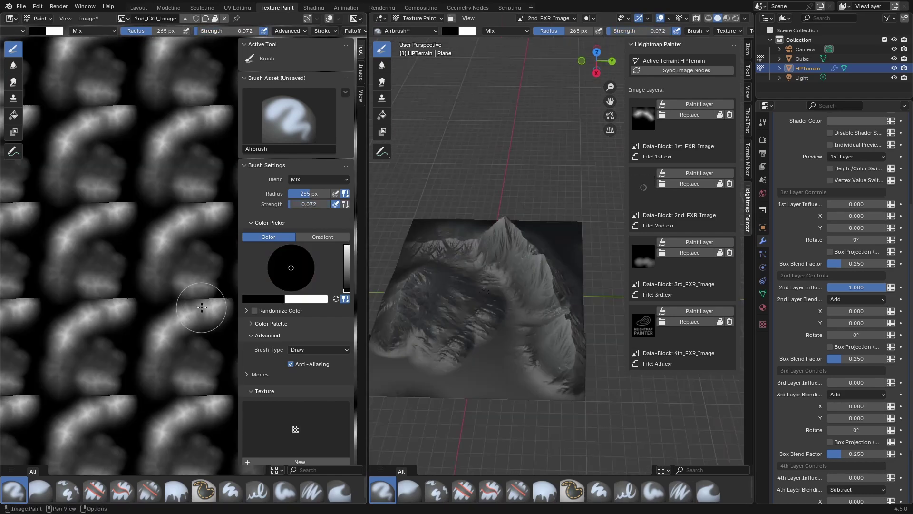
left_click_drag(202, 307, 198, 179)
mouse_move(504, 304)
middle_mouse_down()
mouse_move(582, 265)
mouse_move(567, 268)
middle_mouse_up()
Step: Preview only the 2nd layer in the HeightmapPainter modifier, with Individual Preview, Height/Color Switch and Material Preview shading enabled
key("n")
scroll(552, 280, "up", 2)
scroll(798, 205, "up", 7)
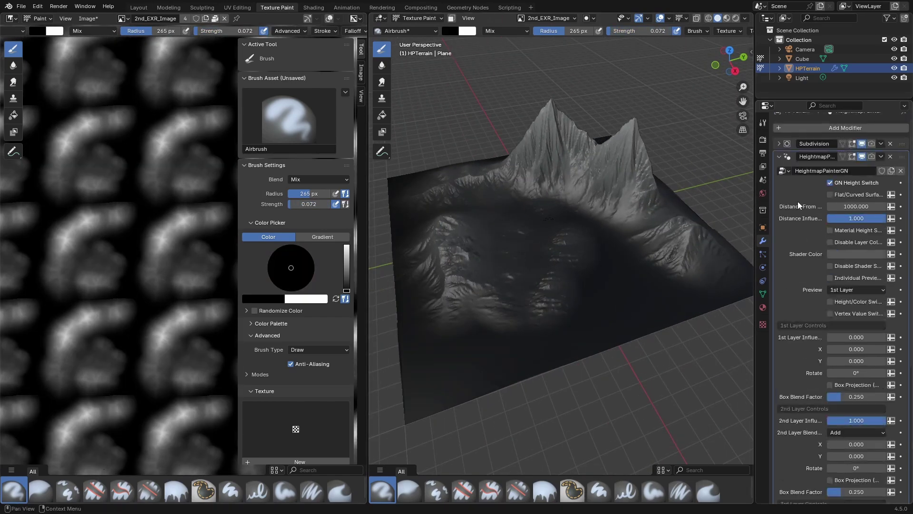
left_click(832, 279)
left_click(728, 18)
left_click(834, 290)
left_click(836, 310)
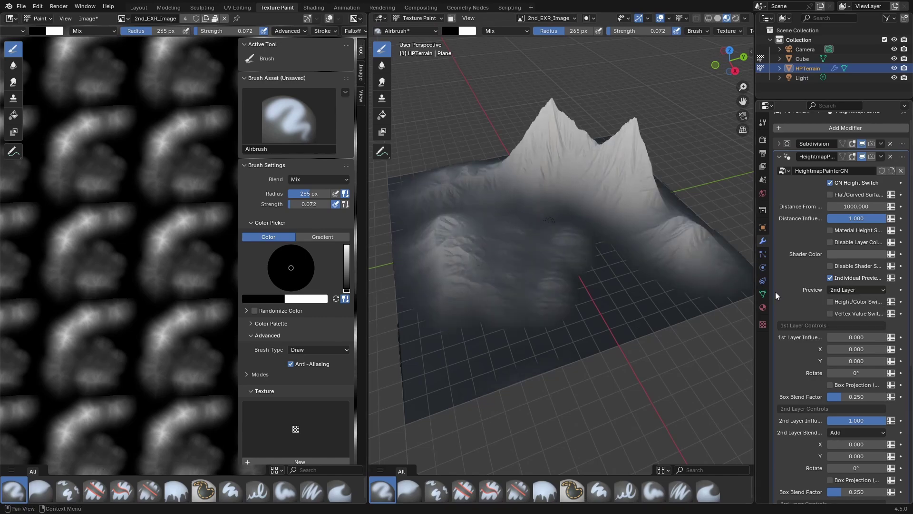
left_click(831, 302)
Step: Try raising the 4th layer's influence on HPTerrain, then return it to 0
middle_click_drag(692, 197, 672, 198)
scroll(851, 333, "down", 8)
left_click_drag(831, 439, 842, 439)
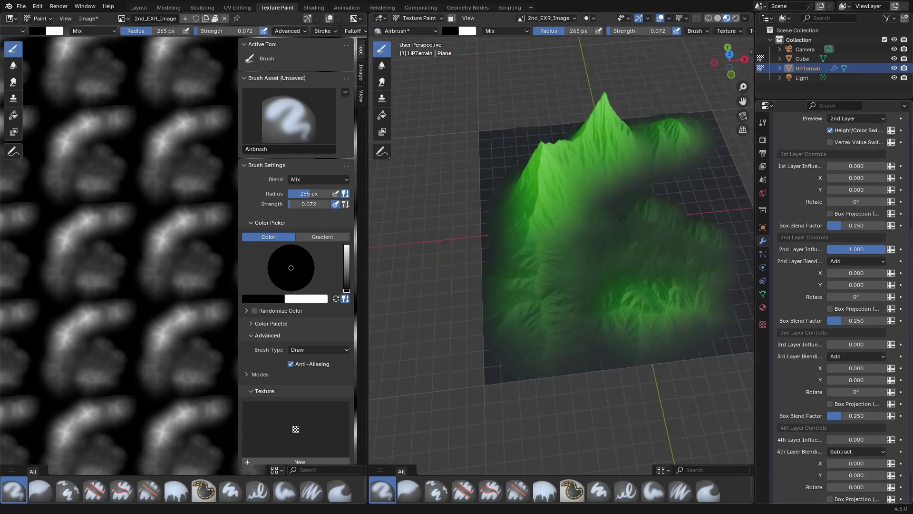
left_click_drag(842, 440, 857, 440)
middle_click_drag(618, 286, 635, 273)
left_click_drag(851, 439, 826, 439)
middle_click_drag(633, 285, 677, 289)
Step: Switch back to the Paint Soft brush and load DeadPlanetSurface_20250713_T3_8K.exr as its texture image
left_click(361, 96)
scroll(161, 230, "up", 4)
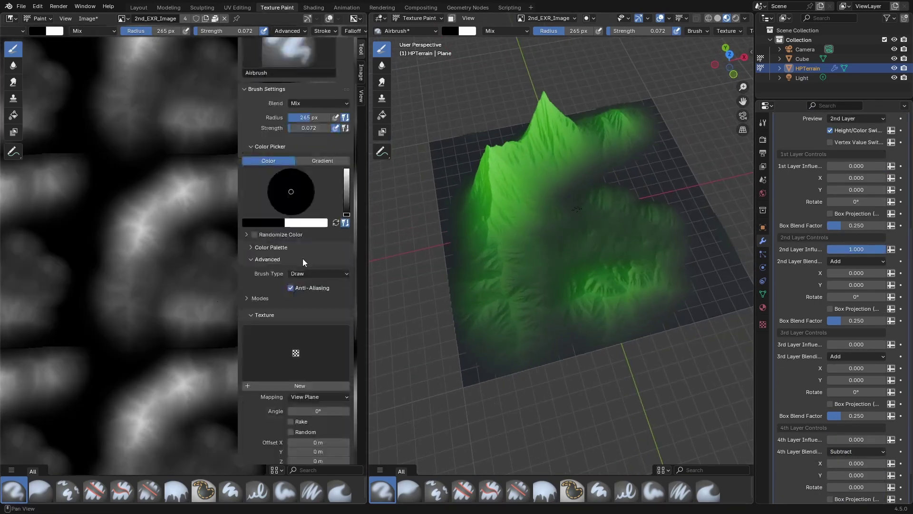
scroll(319, 304, "down", 5)
scroll(320, 304, "up", 8)
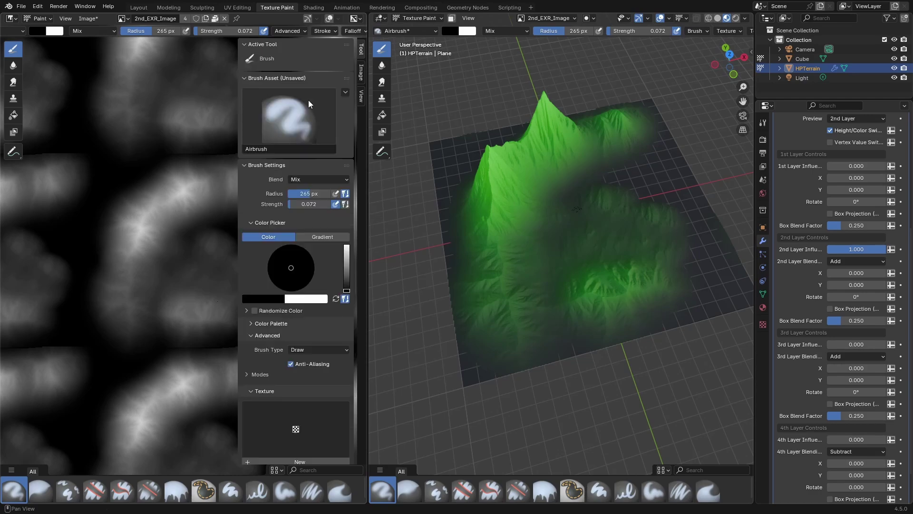
scroll(325, 424, "down", 5)
left_click(344, 386)
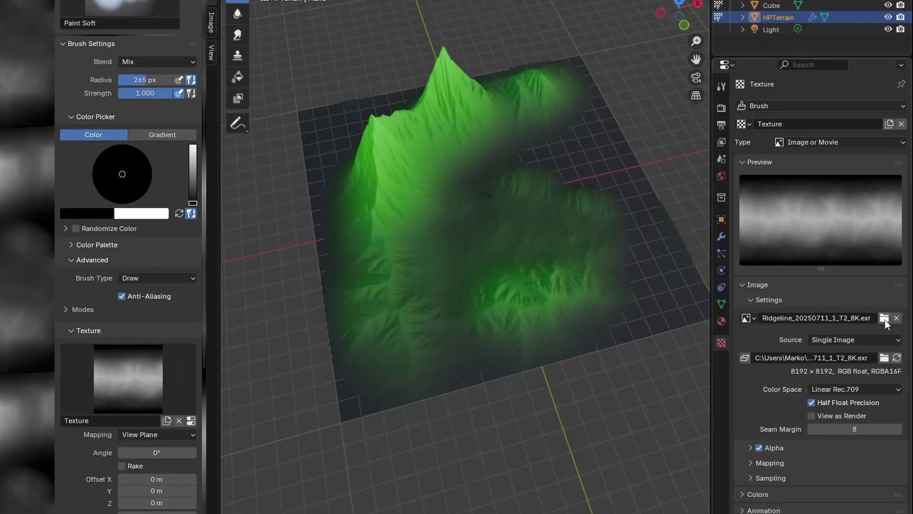
left_click(884, 318)
double_click(341, 169)
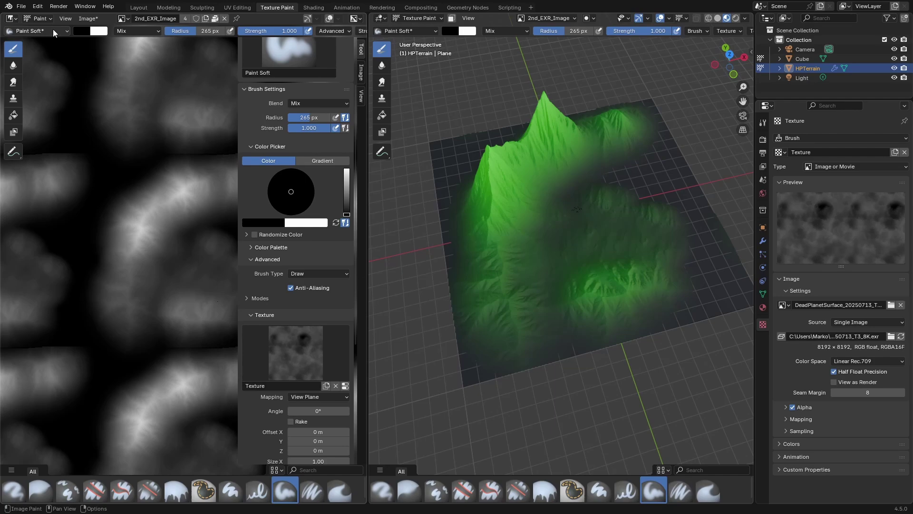
Step: Set the brush to Lighten blending with light gray and cover 2nd_EXR_Image with the dead planet surface texture
left_click(135, 29)
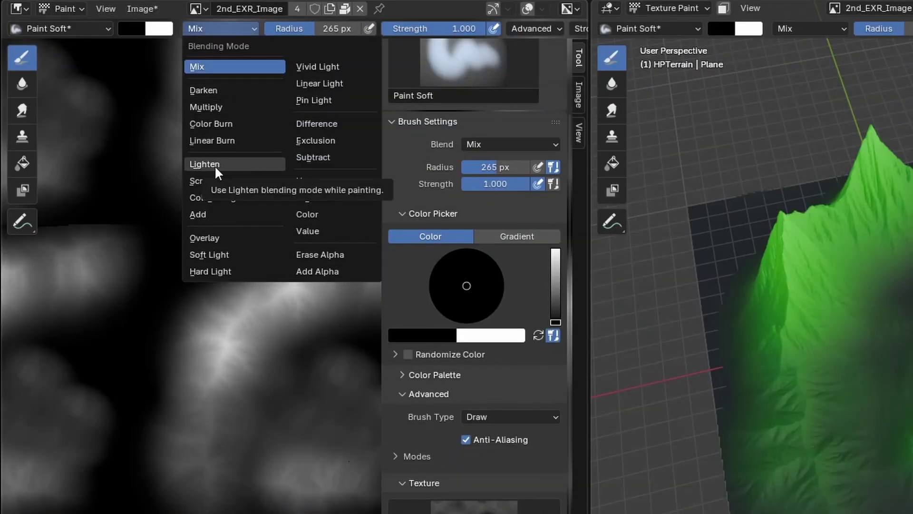
left_click(219, 165)
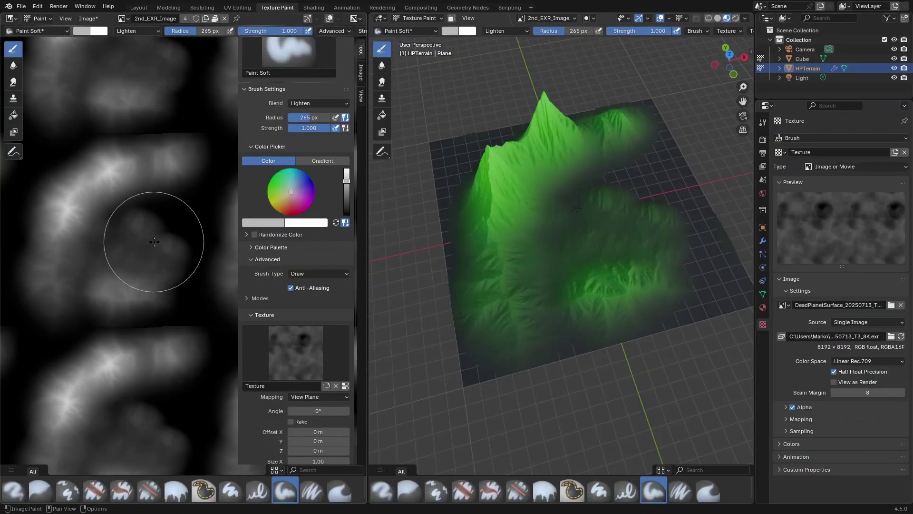
mouse_move(154, 241)
left_mouse_down()
mouse_move(194, 204)
mouse_move(198, 96)
mouse_move(88, 135)
left_mouse_up()
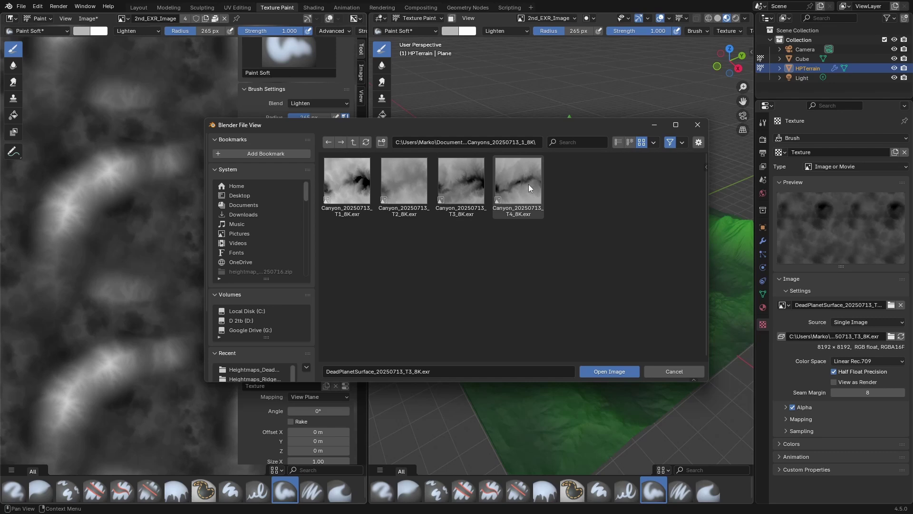
Step: Load Canyon_20250713_T4_8K.exr as the brush texture image and set the blending mode to Multiply
left_click(523, 179)
left_click(595, 372)
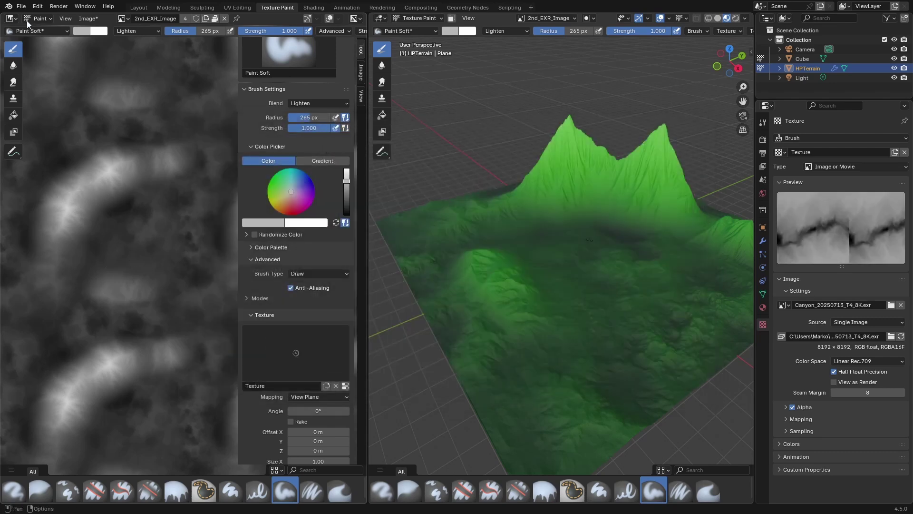
left_click(124, 32)
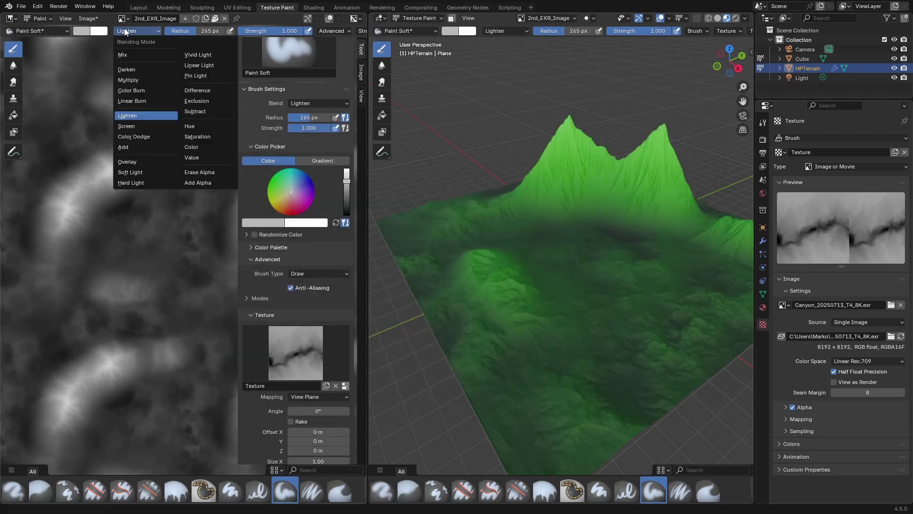
left_click(133, 81)
Step: Darken the basin inside the curved ridge of 2nd_EXR_Image with several Multiply canyon stamps
scroll(167, 264, "down", 2)
left_click_drag(160, 248, 203, 211)
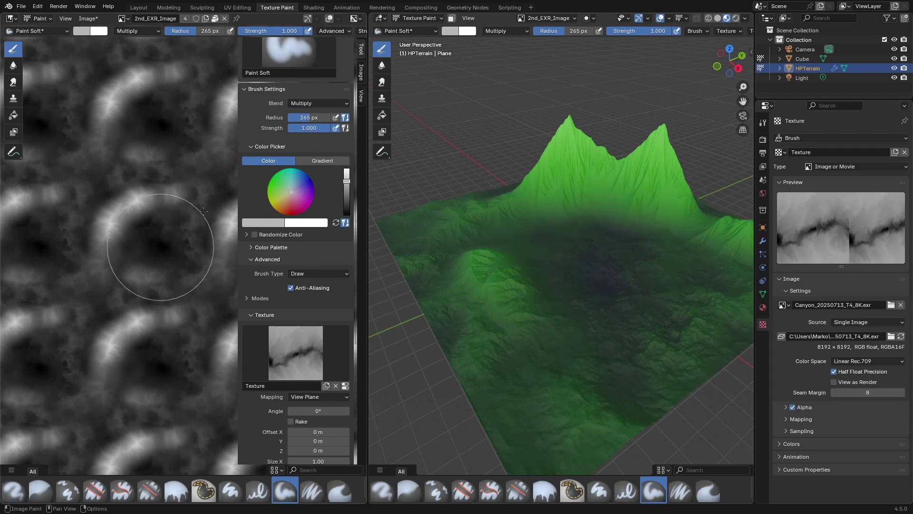
scroll(167, 267, "up", 2)
left_click(173, 256)
left_click(207, 271)
scroll(202, 274, "down", 2)
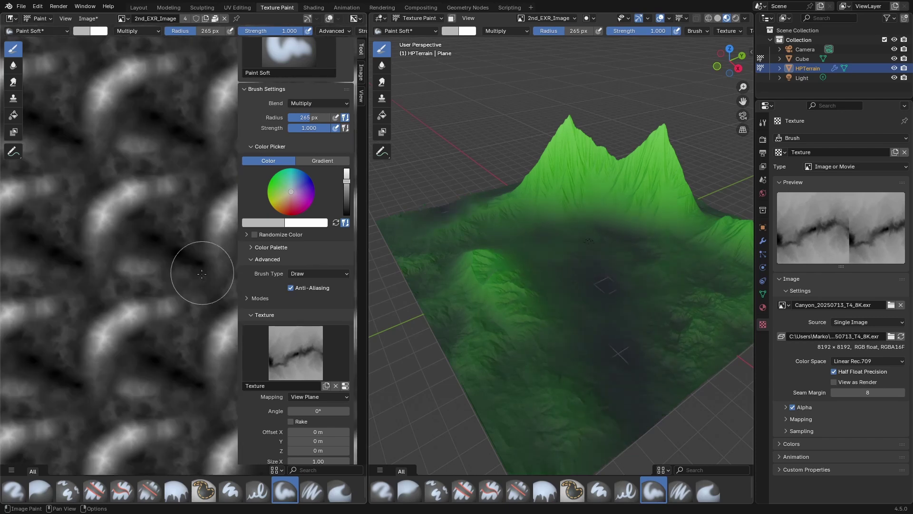
left_click(202, 282)
scroll(190, 254, "up", 2)
Step: Set the brush blending to Add and stamp the canyon into the darkened basin, undoing the unwanted extra stamp
left_click(135, 31)
left_click(133, 145)
left_click(128, 232)
left_click(136, 31)
left_click(134, 146)
left_click_drag(98, 205, 103, 200)
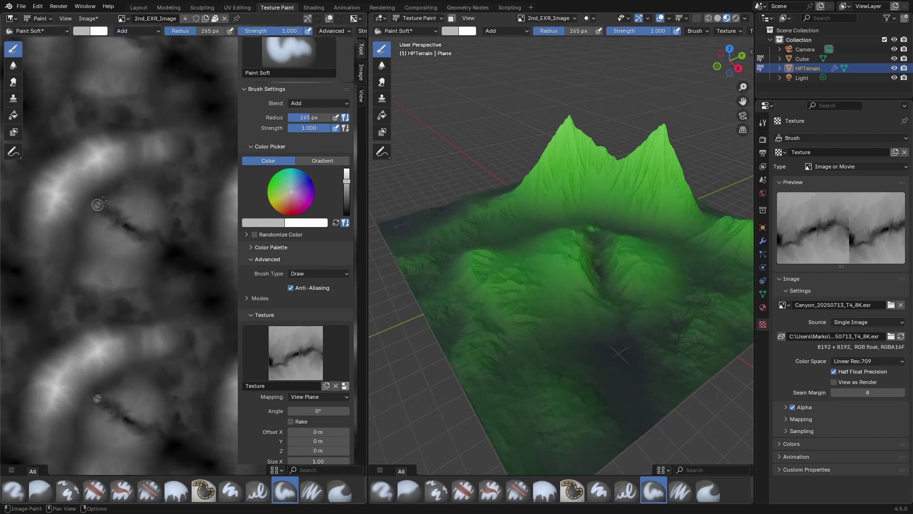
left_click(167, 245)
key("ctrl+z")
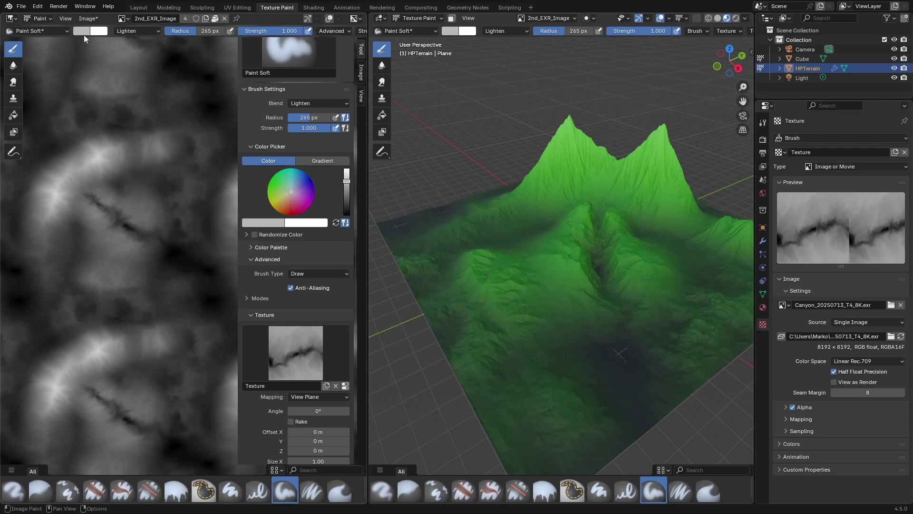
Step: Darken the brush's gray and extend the canyon toward the edge of the tile with Lighten stamps
left_click(347, 187)
left_click(175, 247)
left_click(206, 259)
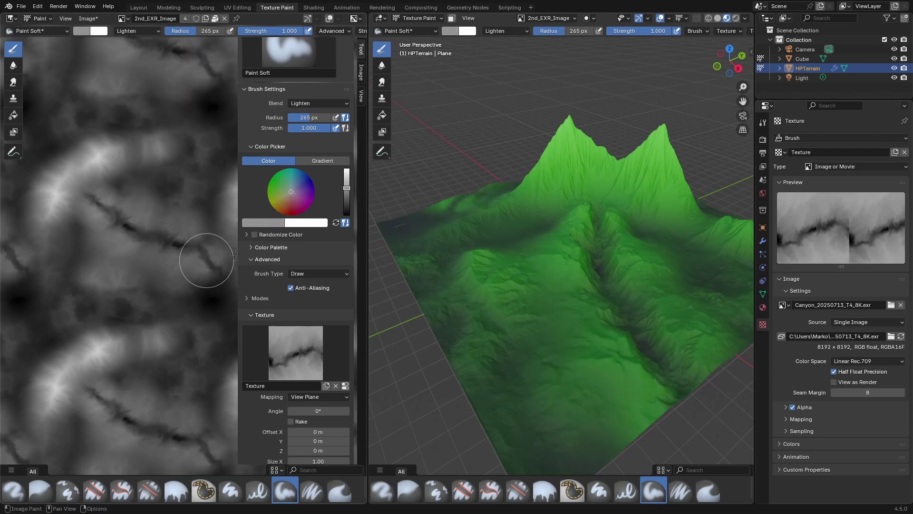
Step: Try stamping a side branch below the main canyon with other blending modes, including Add, and undo it
left_click(138, 31)
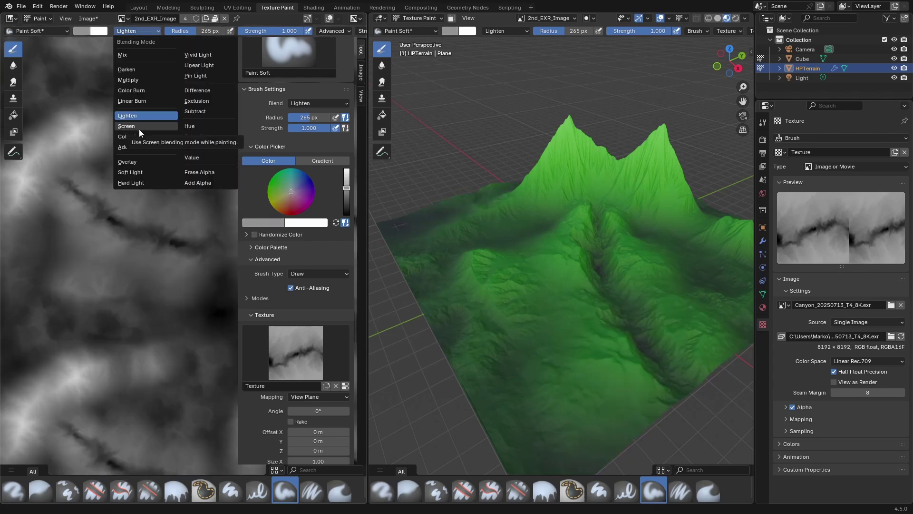
left_click(138, 141)
key("ctrl+z")
left_click(126, 31)
left_click(129, 147)
left_click(146, 254)
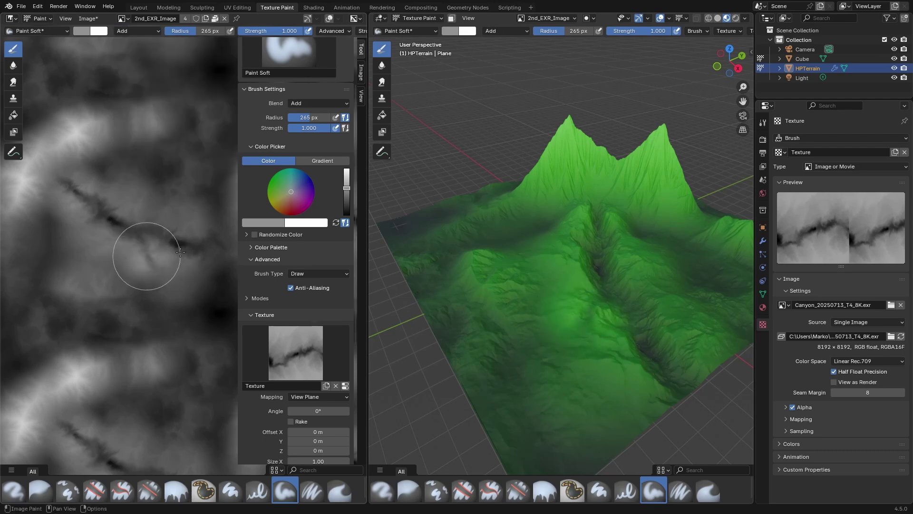
key("ctrl+z")
Step: Set the brush blending to Multiply and darken the area below the main canyon
left_click(133, 31)
left_click(135, 80)
mouse_move(143, 257)
left_mouse_down()
mouse_move(151, 288)
mouse_move(184, 280)
left_mouse_up()
left_click_drag(142, 311, 174, 333)
Step: Set the brush blending to Add and stamp canyon branches into the darkened area below the main canyon
left_click(136, 31)
left_click(134, 146)
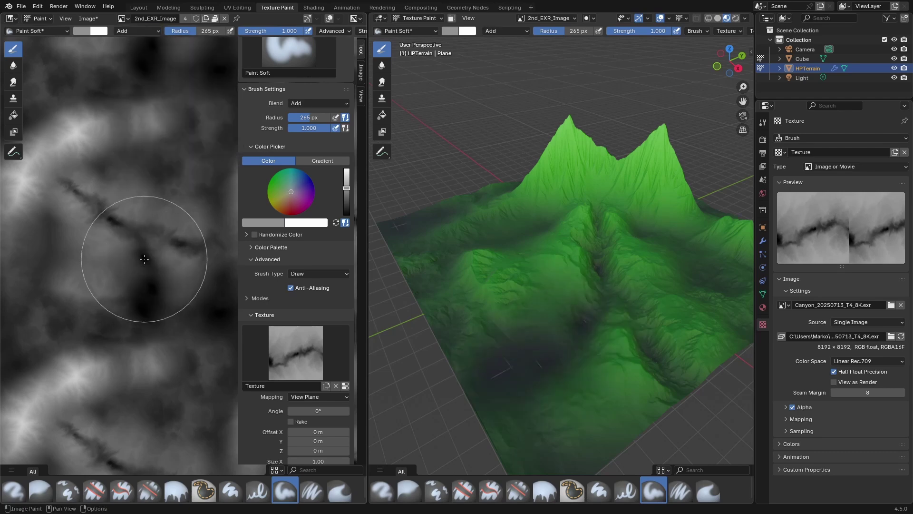
left_click_drag(144, 259, 172, 255)
mouse_move(148, 300)
left_mouse_down()
mouse_move(176, 312)
mouse_move(178, 336)
left_mouse_up()
scroll(160, 292, "down", 4)
middle_click_drag(547, 304, 564, 277)
Step: In the HeightmapPainter modifier, set the 1st layer's influence to 1 and the 2nd layer's influence to 0.413
left_click(763, 241)
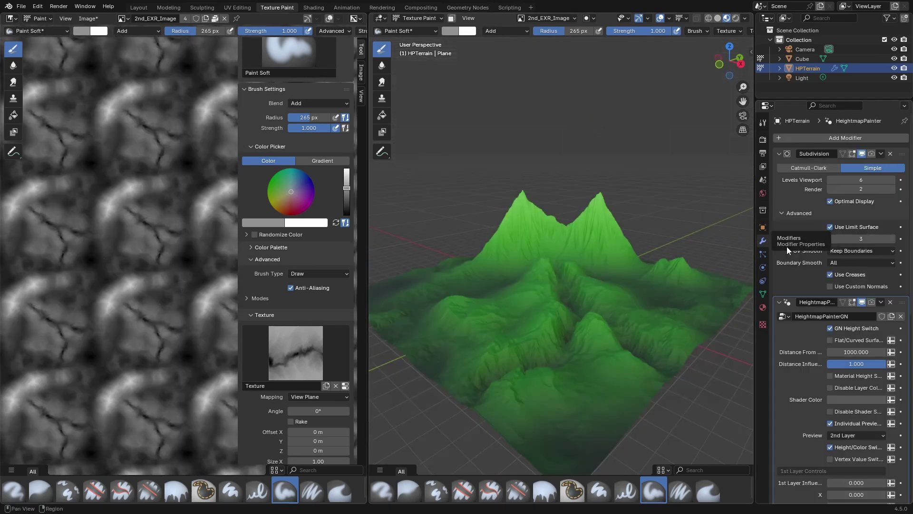
scroll(809, 266, "down", 8)
left_click_drag(861, 332, 909, 332)
scroll(859, 389, "down", 5)
left_click_drag(860, 318, 825, 319)
Step: Turn off Individual Preview in the HeightmapPainter modifier to show the combined layers on HPTerrain
scroll(827, 190, "up", 9)
left_click(831, 347)
scroll(657, 301, "down", 3)
mouse_move(657, 301)
middle_mouse_down()
mouse_move(653, 347)
mouse_move(563, 310)
middle_mouse_up()
scroll(564, 310, "up", 3)
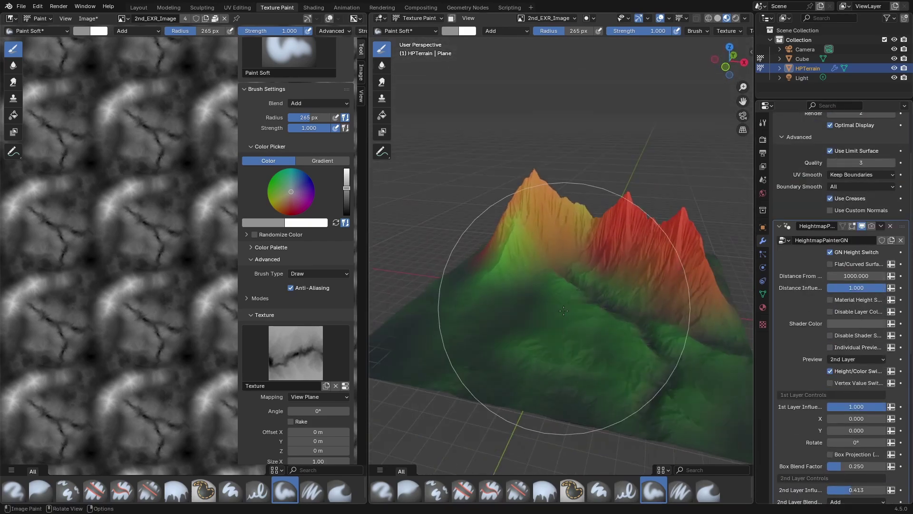
Step: Make 1st_EXR_Image the active paint layer in Heightmap Painter and frame its ridge tile in the image editor
left_click(124, 18)
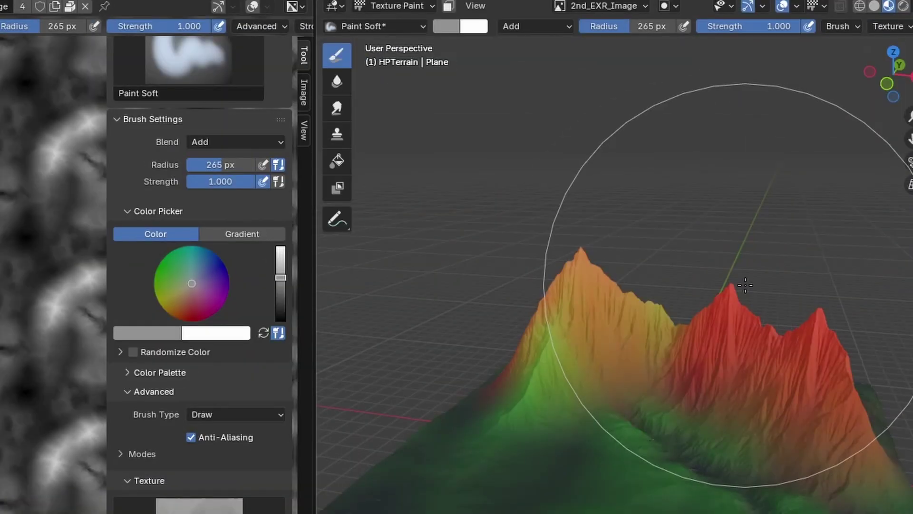
key("n")
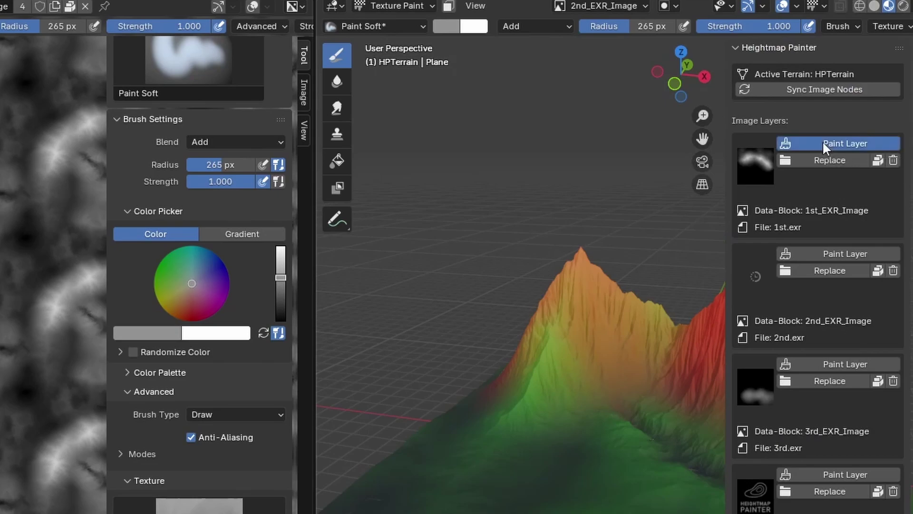
left_click(687, 103)
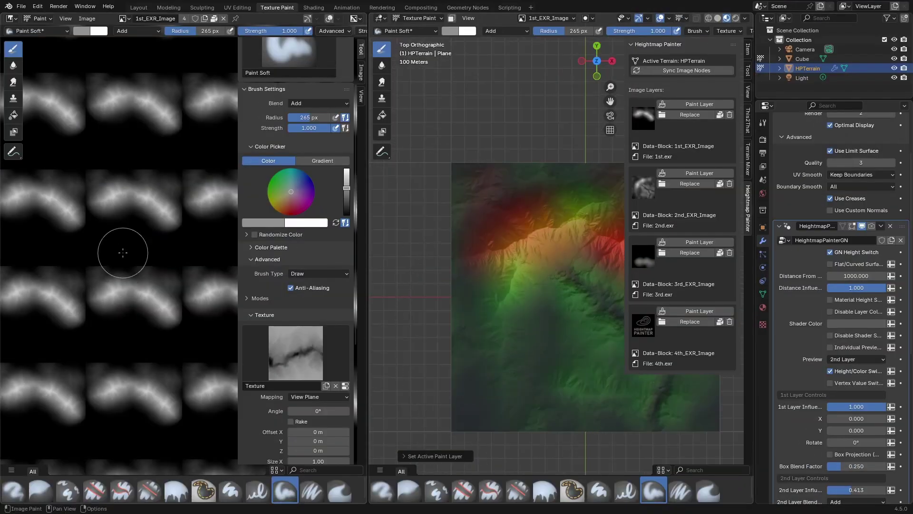
scroll(123, 253, "up", 3)
middle_click_drag(113, 238, 173, 248)
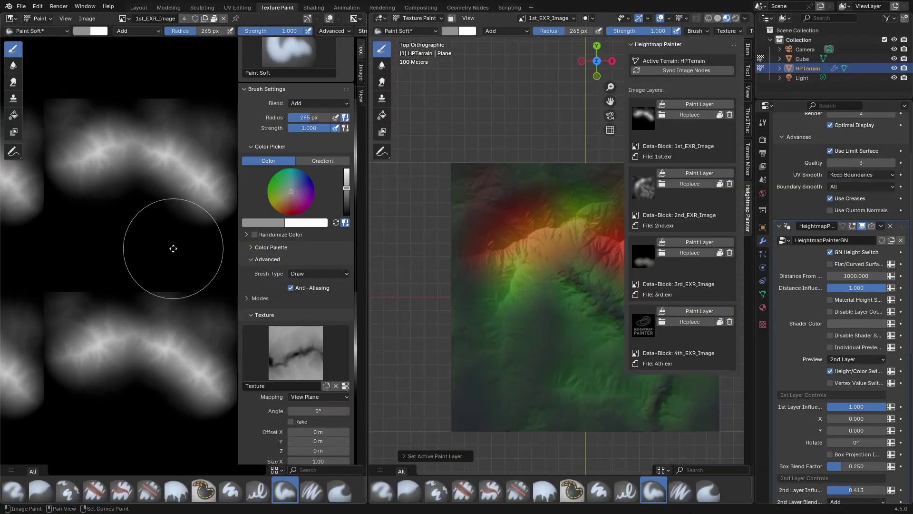
Step: Replace the brush texture's image with Mountain_20250714_T3_8K.exr
left_click(323, 374)
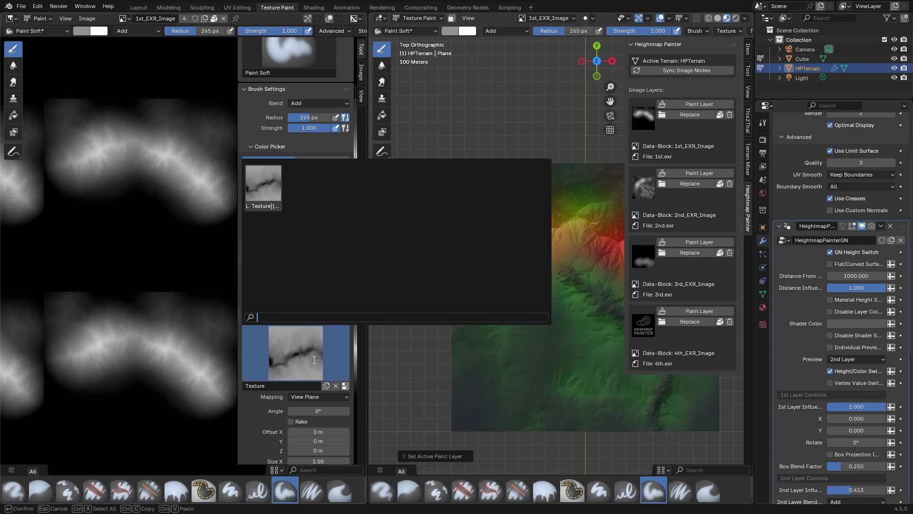
left_click(313, 358)
left_click(346, 387)
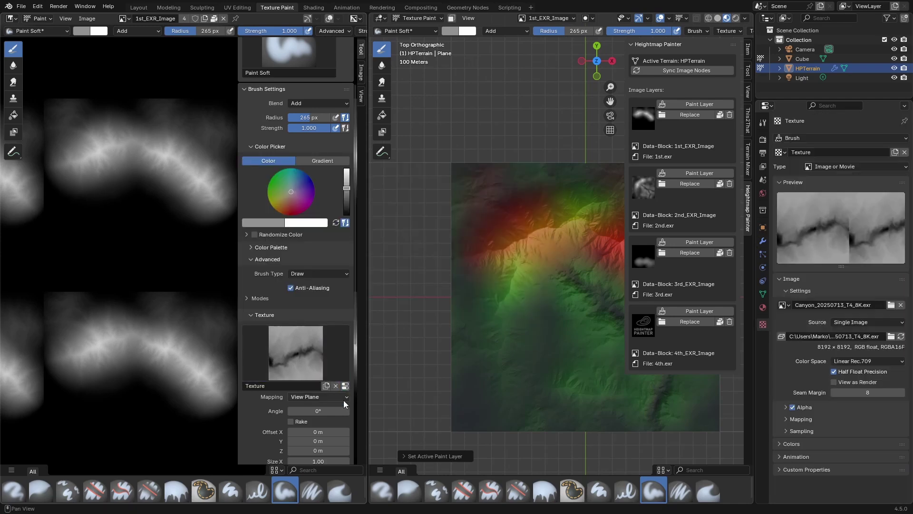
left_click(893, 306)
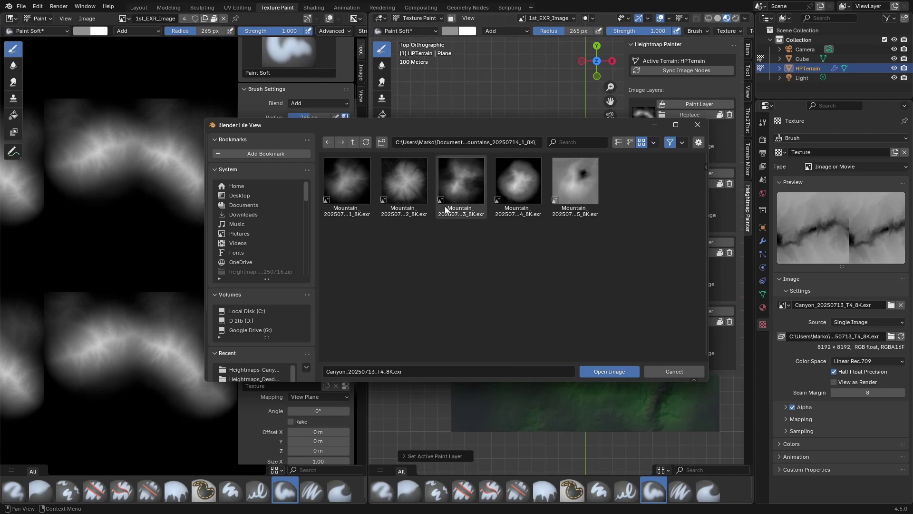
left_click(457, 184)
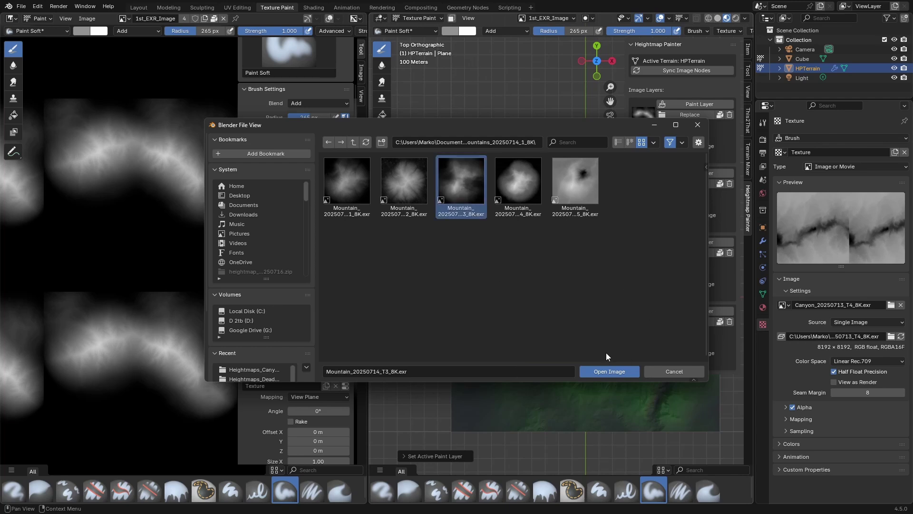
left_click(609, 371)
Step: Try to stamp a large mountain below the curved ridge on the 1st layer with the current grey brush colour
key("f")
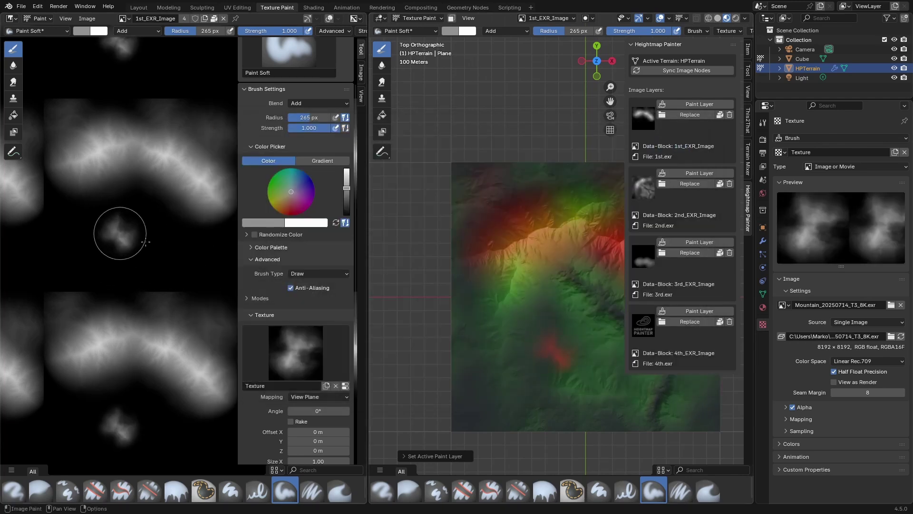
left_click_drag(200, 267, 207, 257)
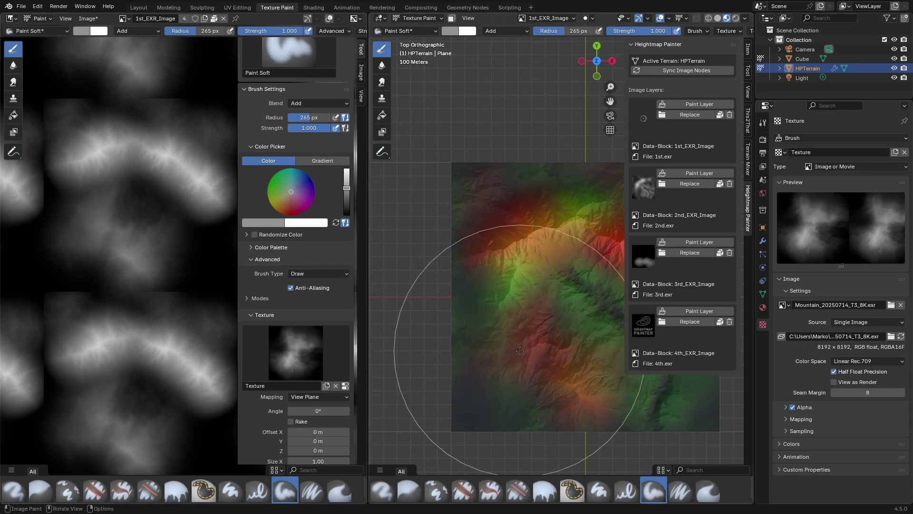
mouse_move(520, 350)
middle_mouse_down()
mouse_move(513, 266)
mouse_move(508, 314)
mouse_move(513, 307)
middle_mouse_up()
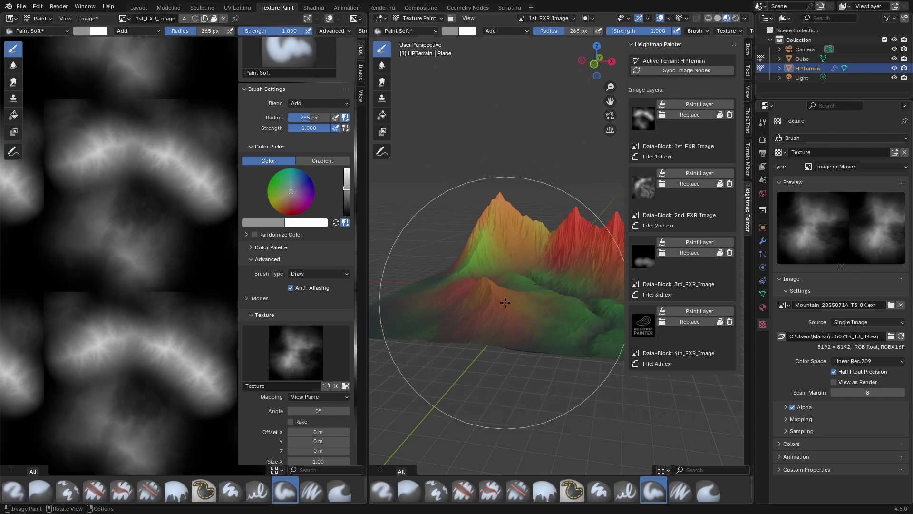
key("ctrl+z")
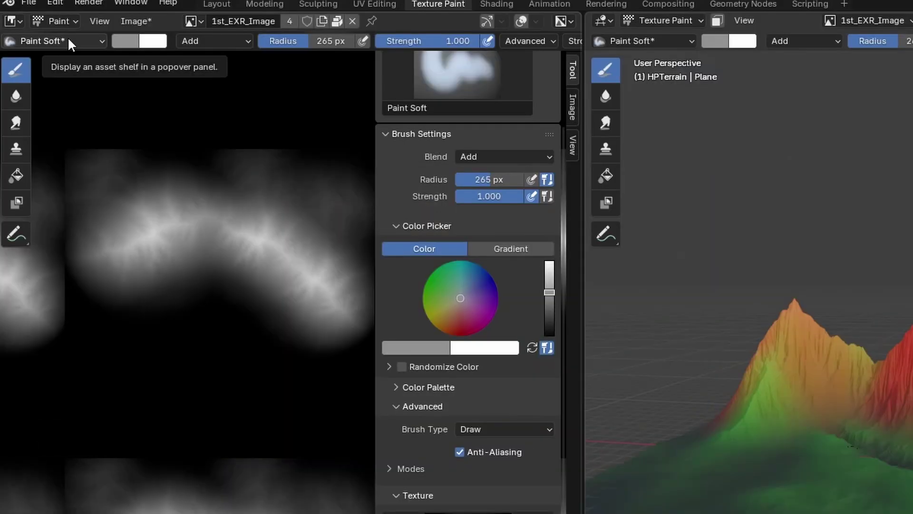
Step: Brighten the brush colour to near white and stamp a large mountain below the curved ridge on the 1st layer
left_click(81, 30)
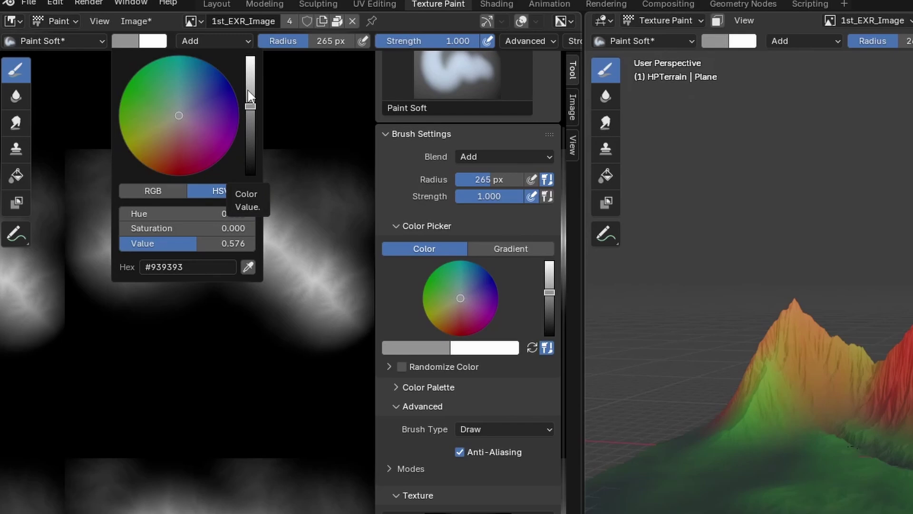
left_click_drag(253, 99, 250, 64)
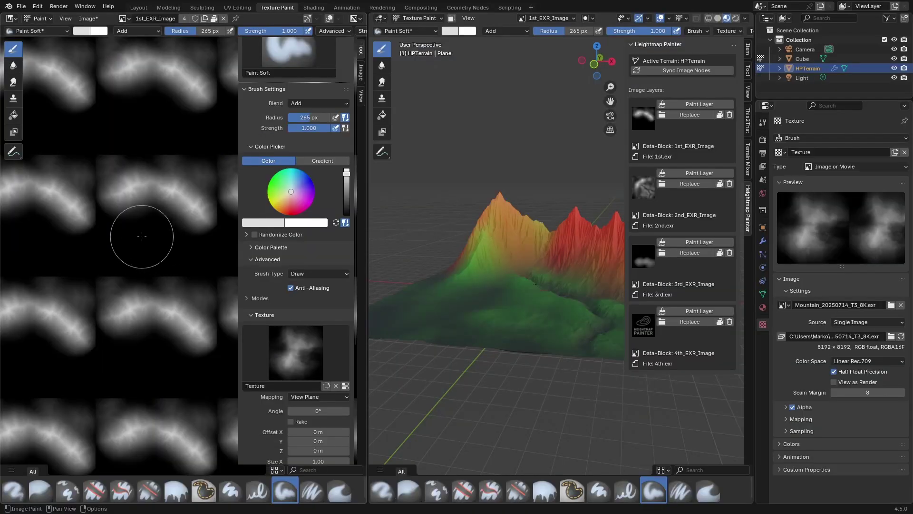
left_click_drag(152, 240, 210, 258)
middle_click_drag(495, 288, 444, 289)
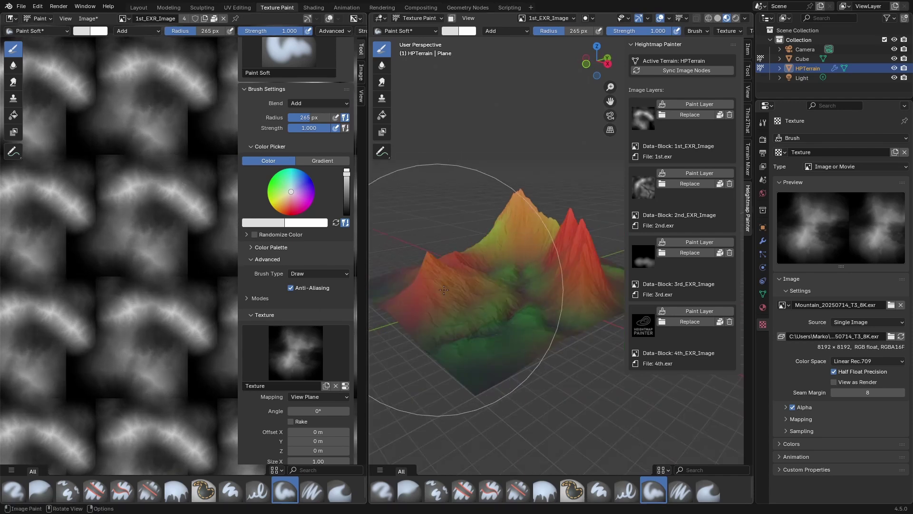
scroll(484, 289, "up", 3)
scroll(496, 280, "down", 2)
middle_click_drag(496, 280, 511, 237)
key("KP_7")
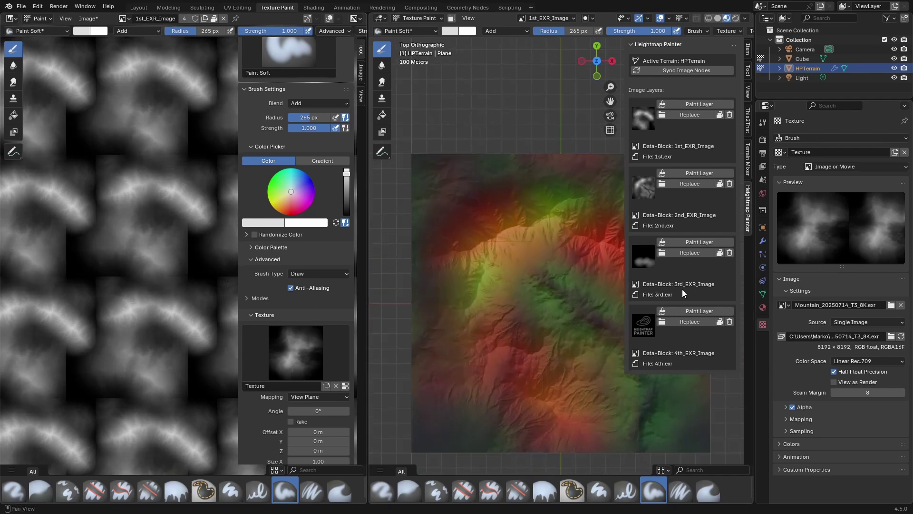
Step: Turn off Height/Color Switch and GN Height Switch in the HeightmapPainter modifier to show HPTerrain as a flat greyscale heightmap from above
left_click(763, 241)
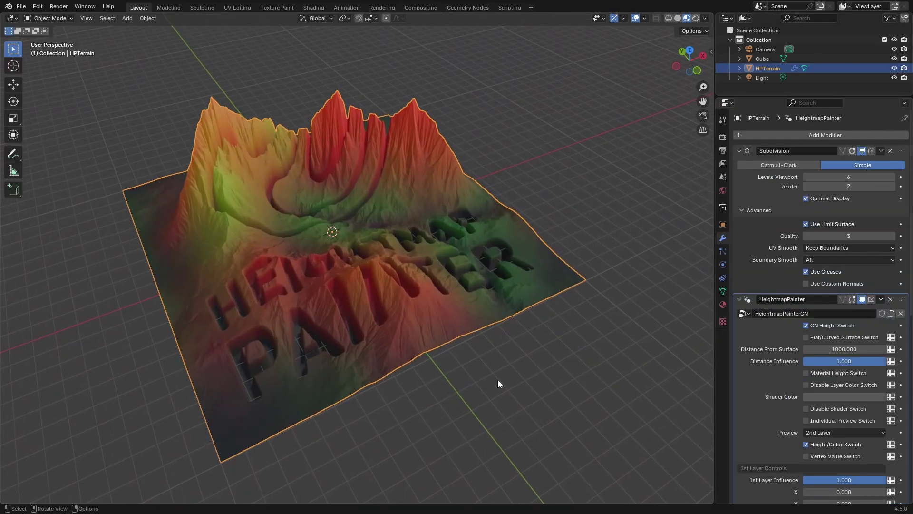
middle_click_drag(664, 179, 556, 183)
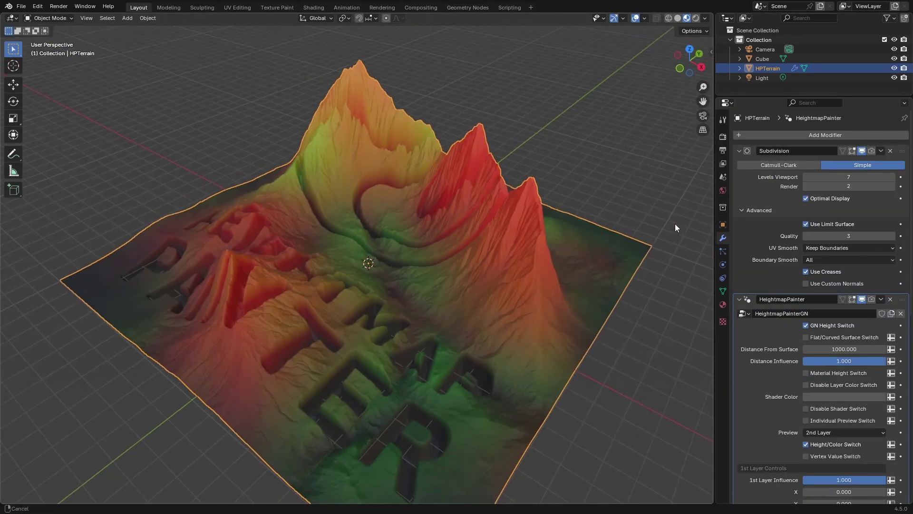
middle_click_drag(675, 224, 630, 176, "shift")
middle_click_drag(630, 176, 645, 175)
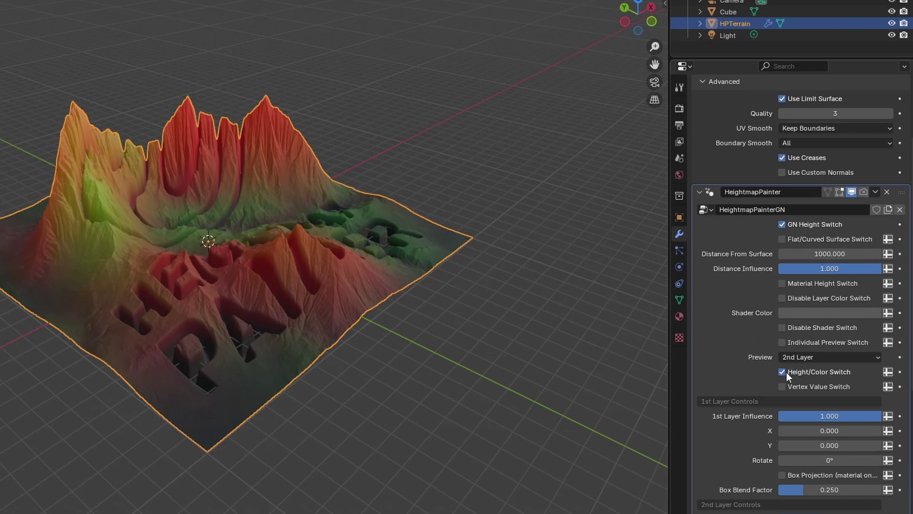
left_click(784, 372)
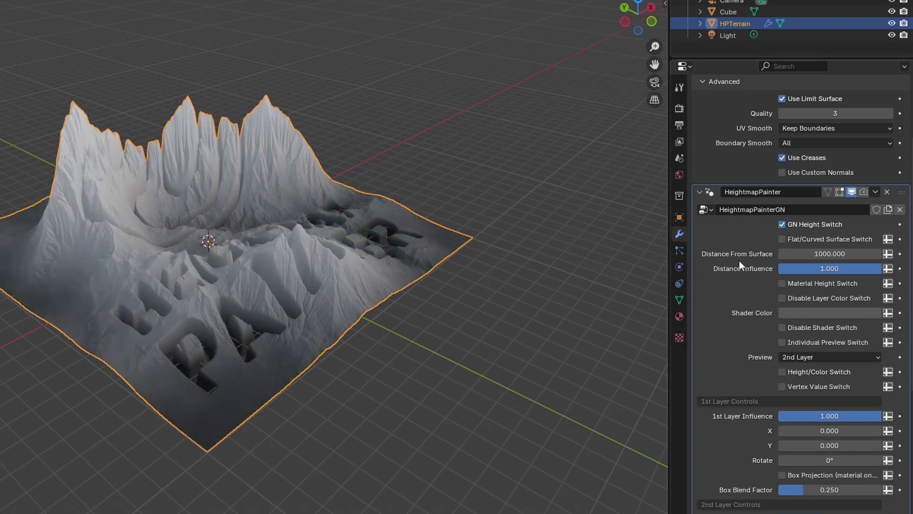
left_click(782, 224)
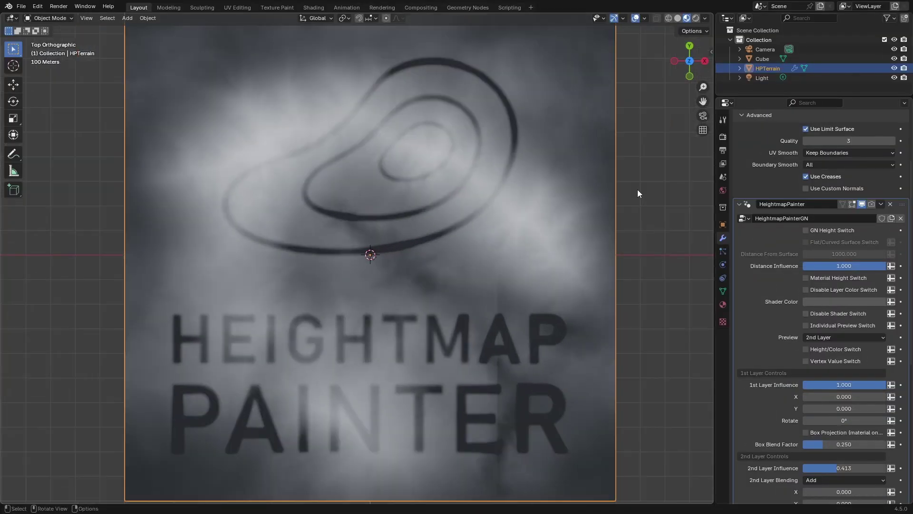
scroll(687, 286, "down", 1)
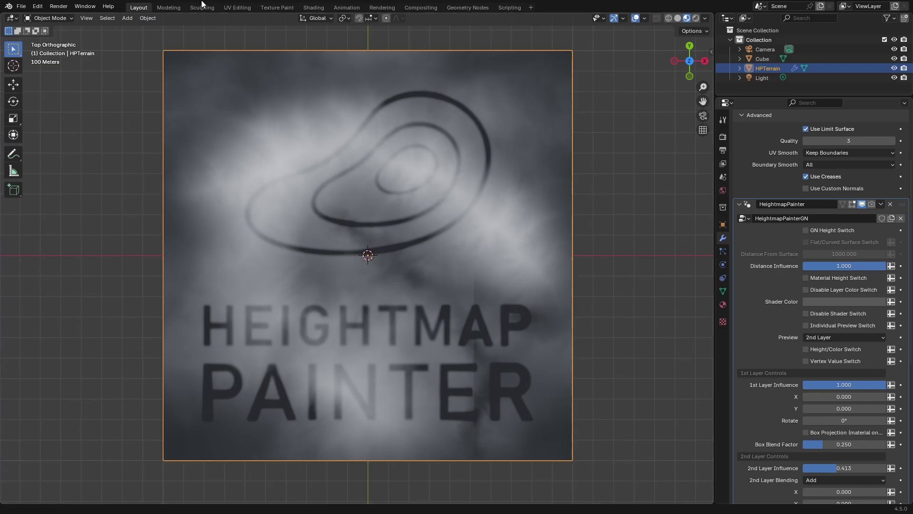